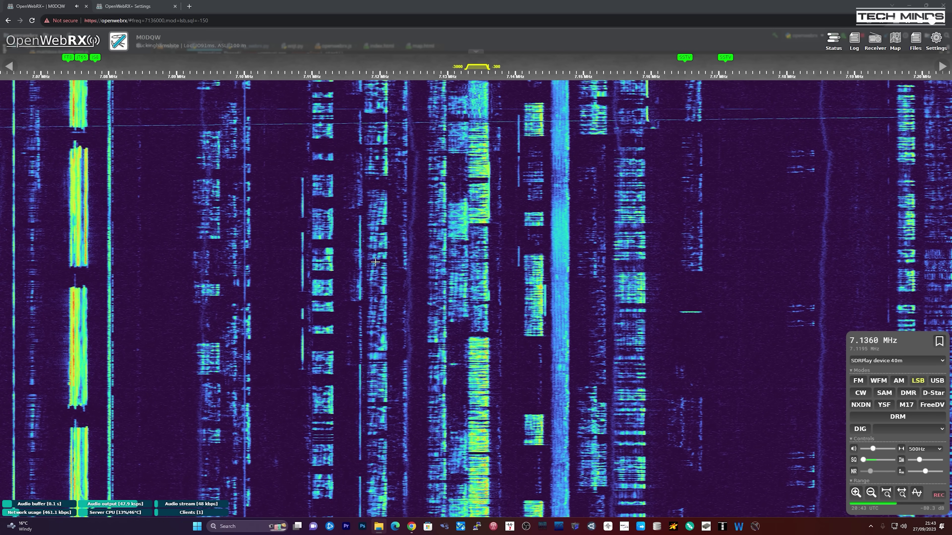
Retune the waterfall to 7.1450 MHz and browse the DIG mode list without choosing one.
click(570, 184)
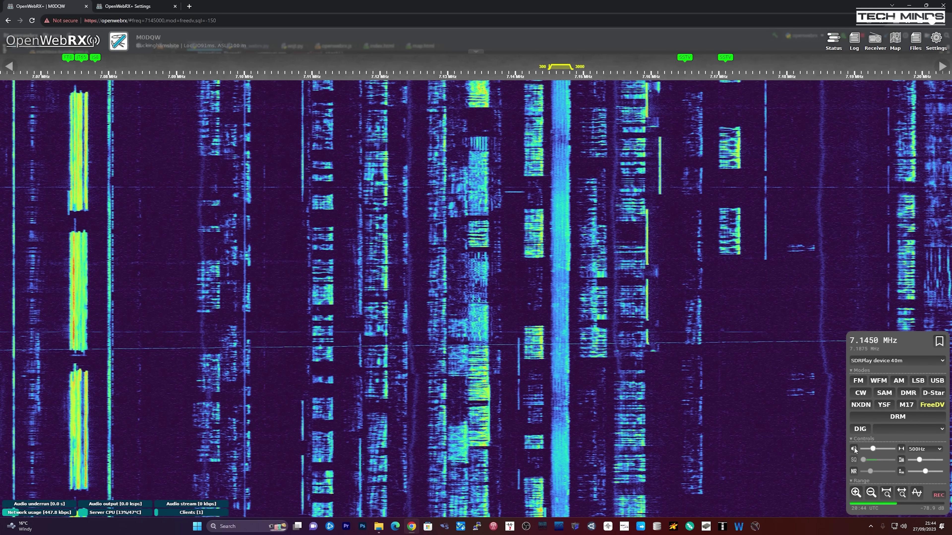
click(938, 429)
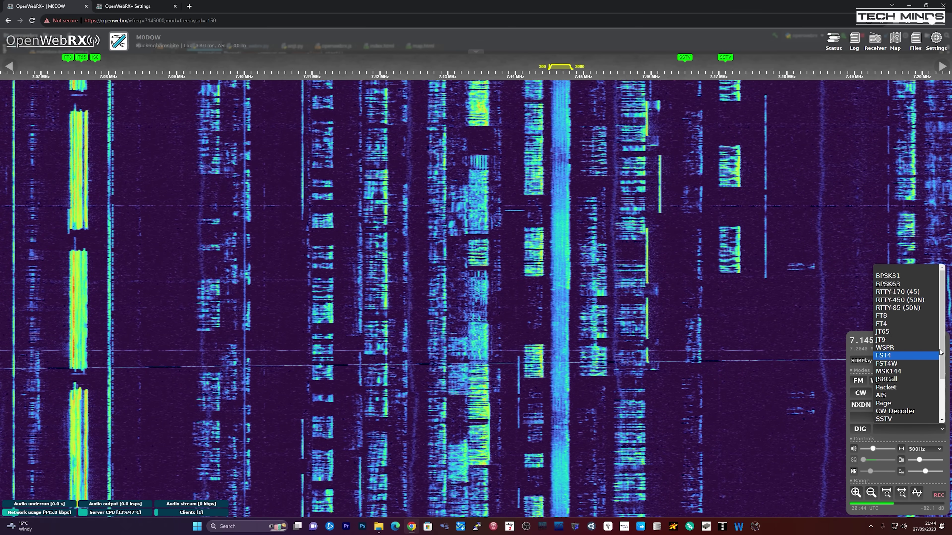
drag(944, 337, 937, 379)
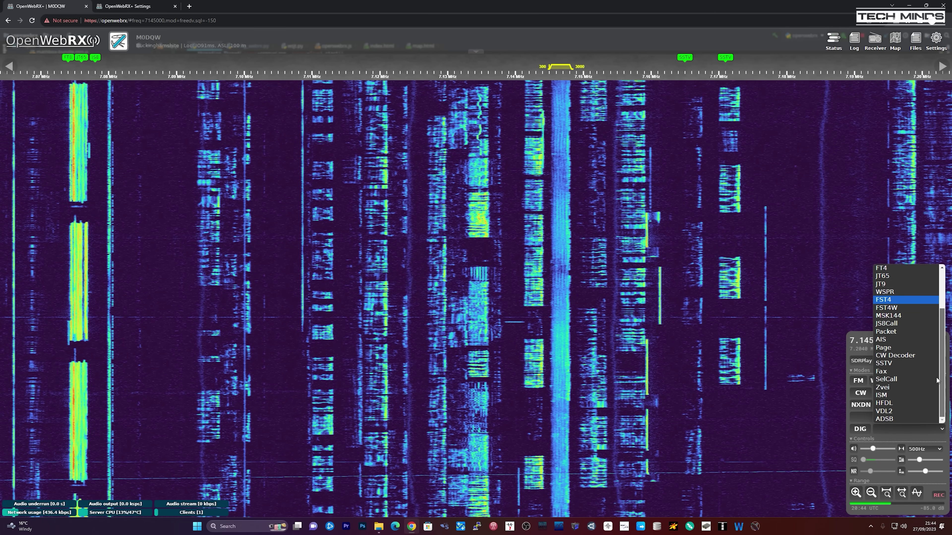
scroll(925, 338, up, 2)
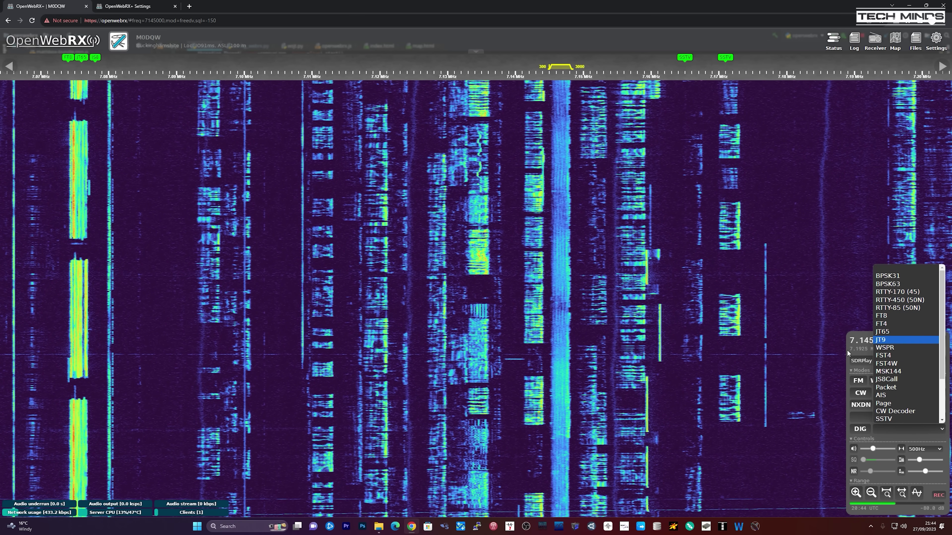
click(847, 350)
Switch to LSB, step down to 7.1440 MHz, and narrow the passband's lower edge to -2781 Hz.
click(924, 385)
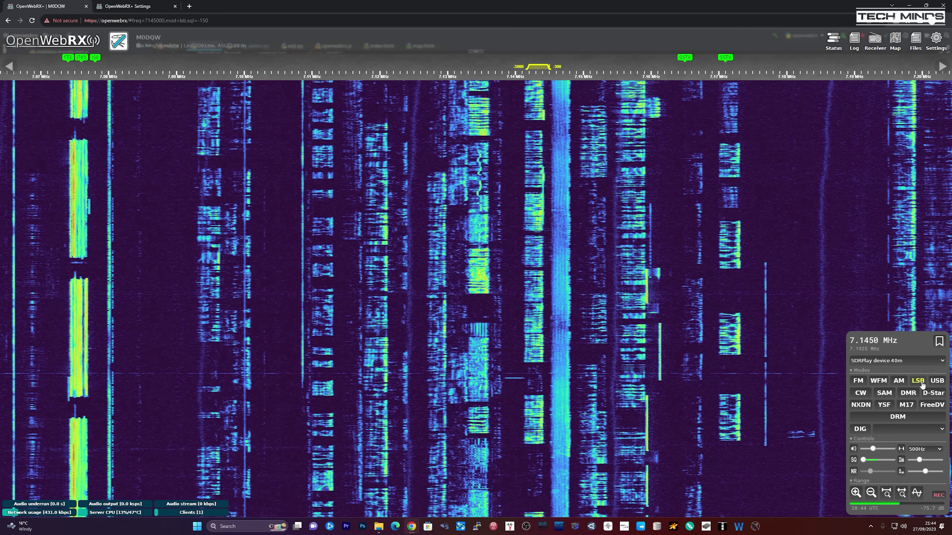
key(Left)
key(Left)
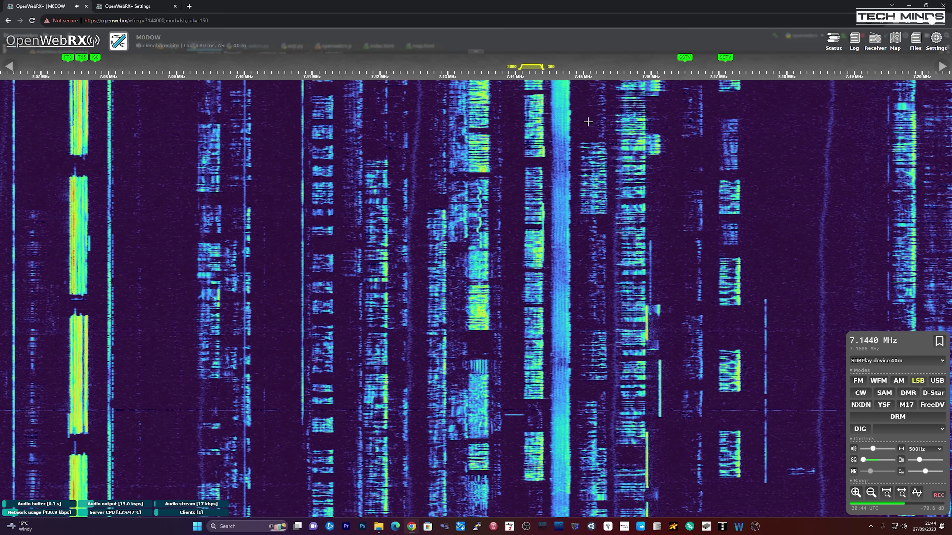
scroll(875, 340, up, 5)
scroll(875, 340, down, 5)
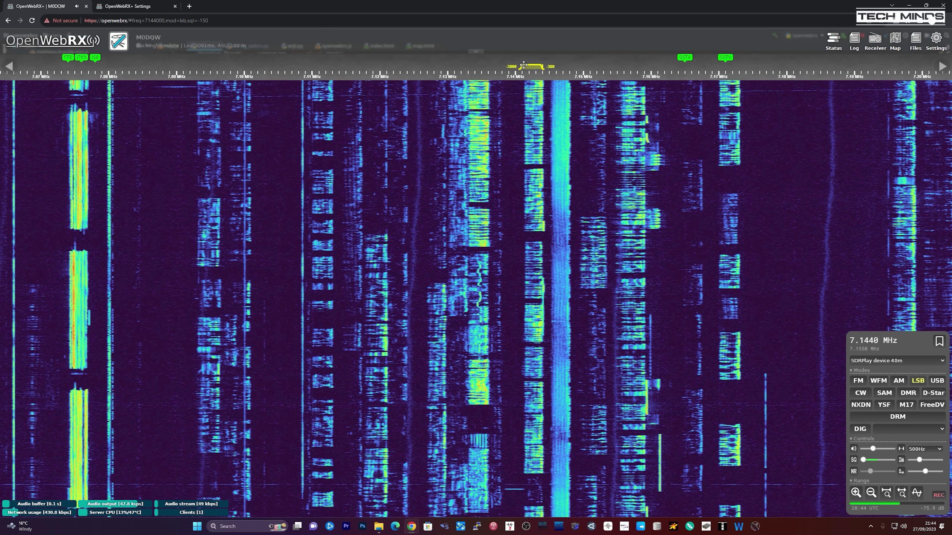
drag(522, 66, 524, 66)
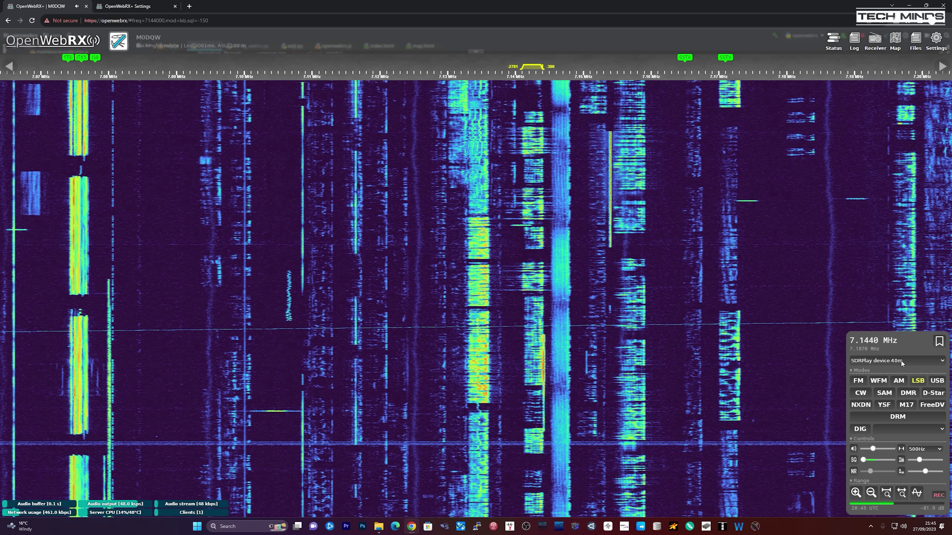
Select the SDRPlay device 20m profile from the receiver profile list.
click(912, 360)
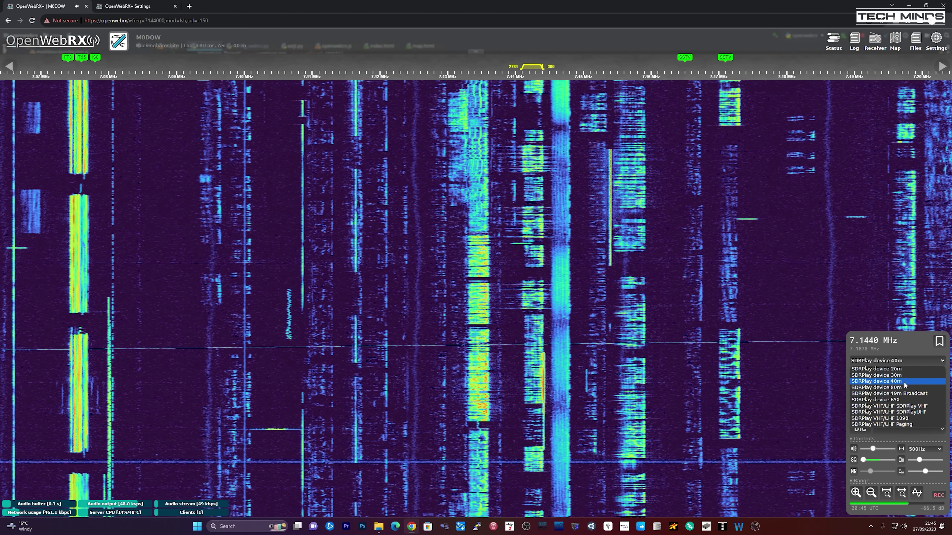
click(903, 369)
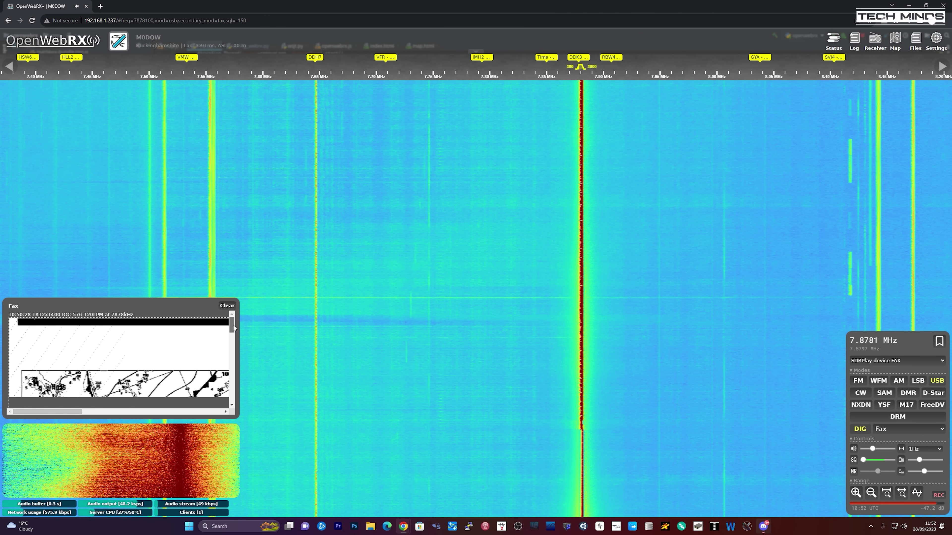
Scroll through the Fax panel to view the decoded weather-fax image.
scroll(233, 327, down, 1)
scroll(233, 334, down, 1)
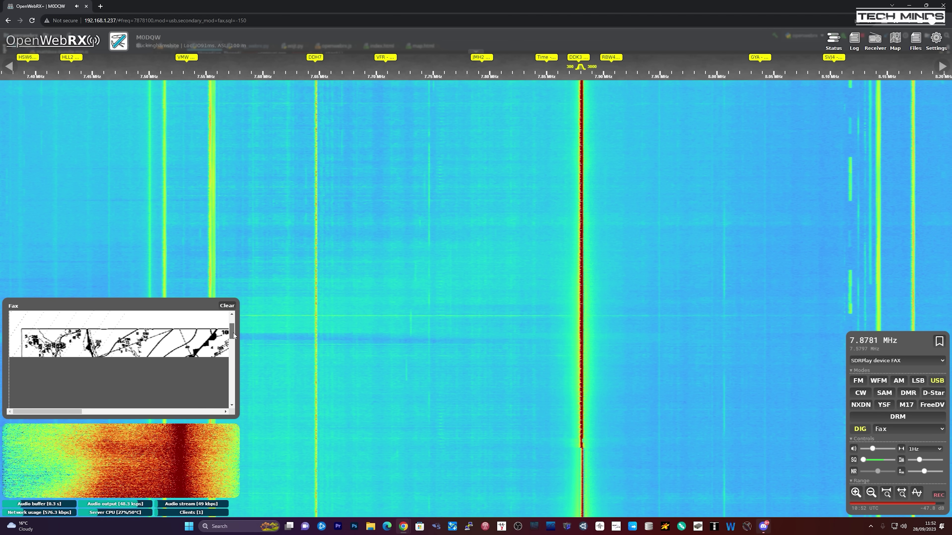
scroll(233, 335, down, 1)
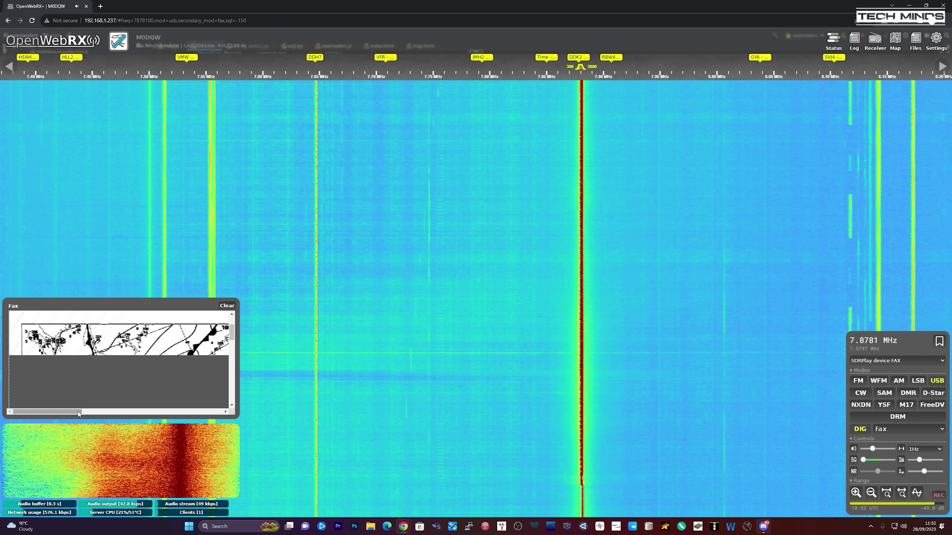
mouse_move(78, 411)
mouse_down()
mouse_move(98, 411)
mouse_move(80, 411)
mouse_up()
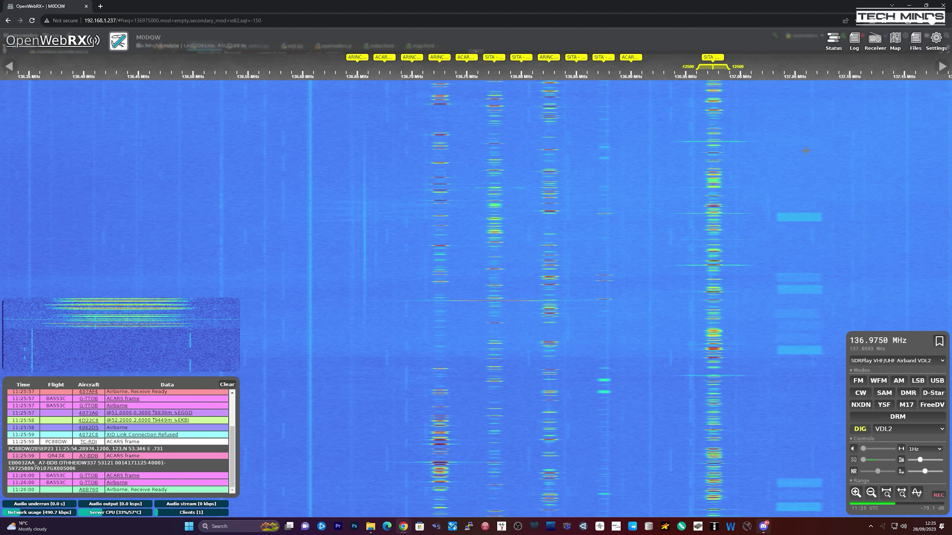
Open the aircraft map in its own narrowed window beside the waterfall.
click(896, 44)
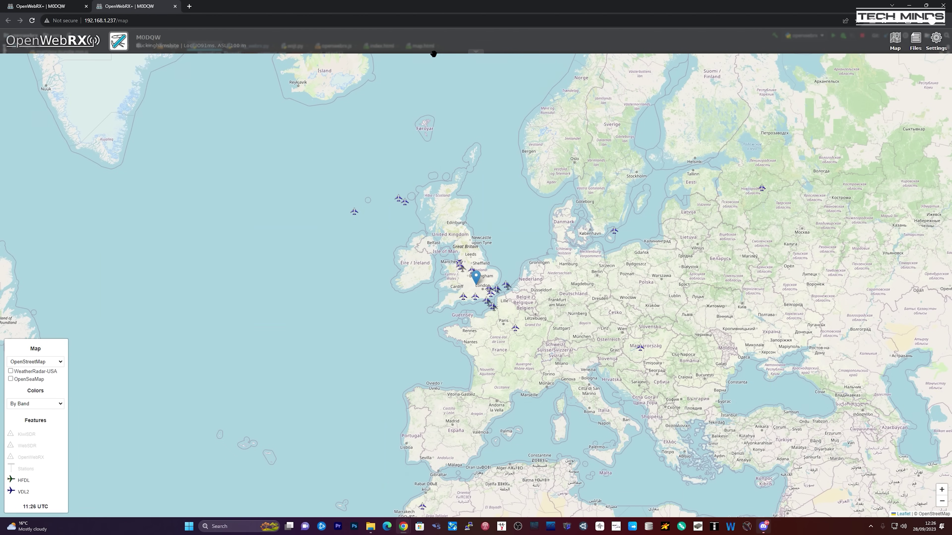
drag(140, 13, 53, 39)
drag(482, 360, 388, 361)
Hide HFDL aircraft, centre the map on southern England, then return to the receiver waterfall.
click(23, 323)
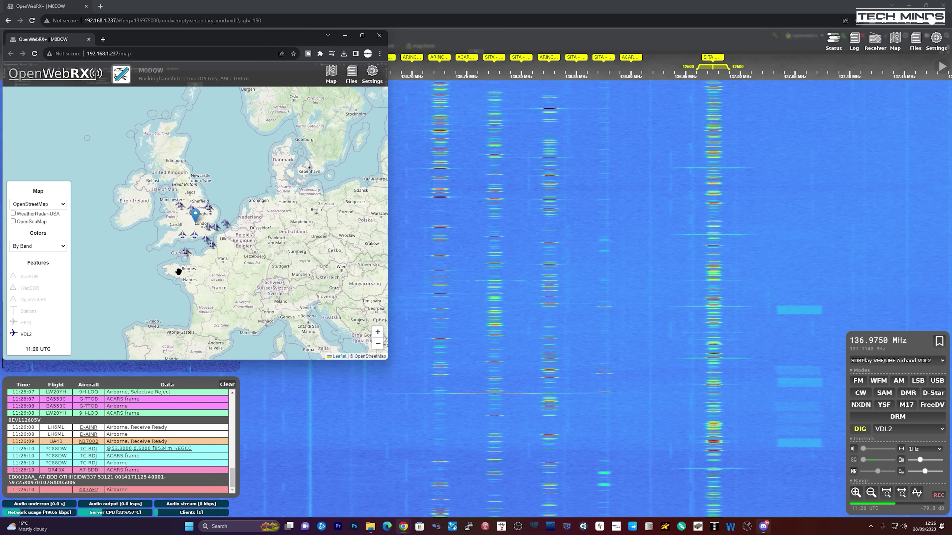
drag(182, 272, 199, 306)
scroll(214, 271, up, 1)
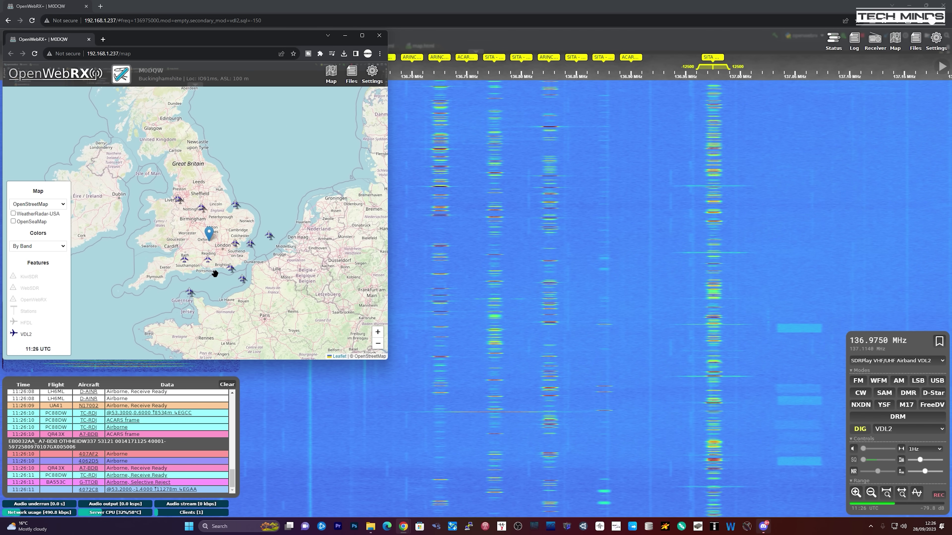
drag(216, 273, 228, 269)
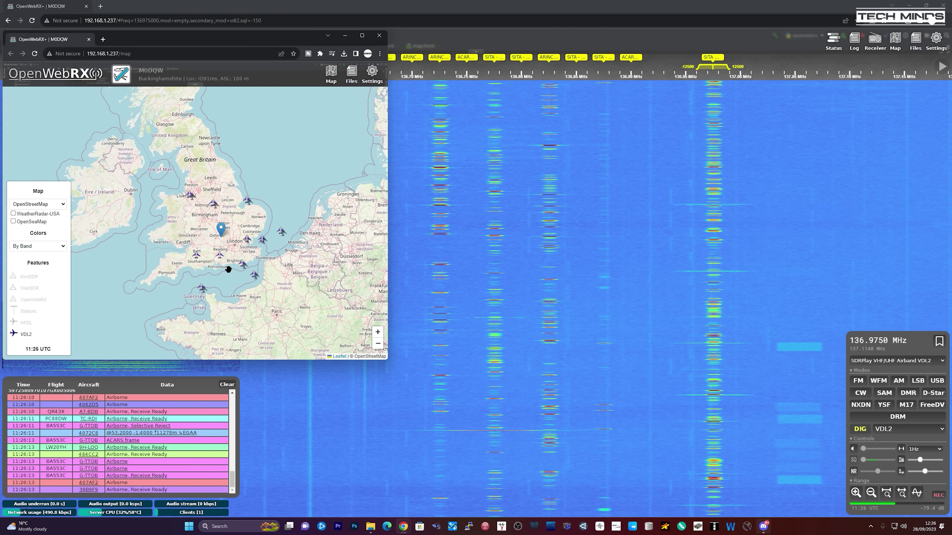
scroll(229, 269, down, 1)
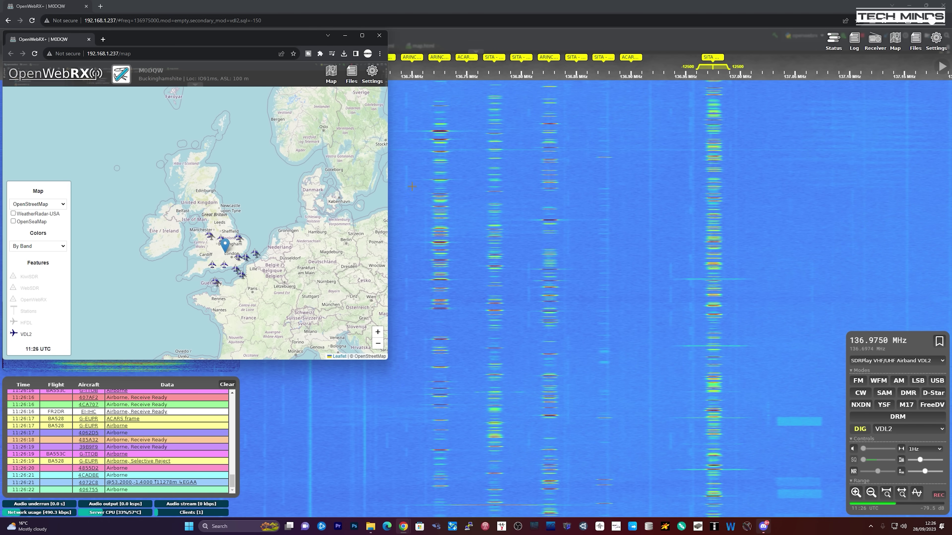
click(510, 239)
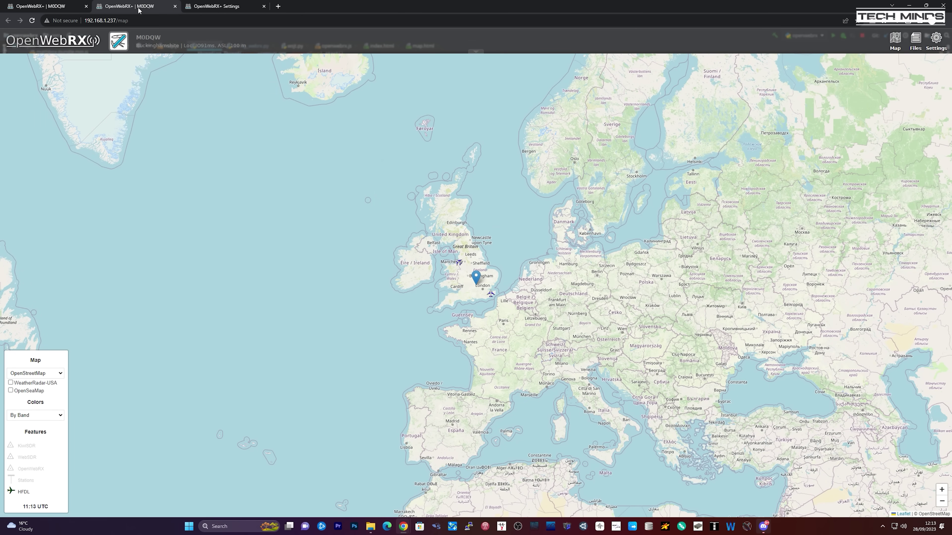
Detach the map into its own window and zoom in over Britain and southern England.
drag(131, 6, 559, 95)
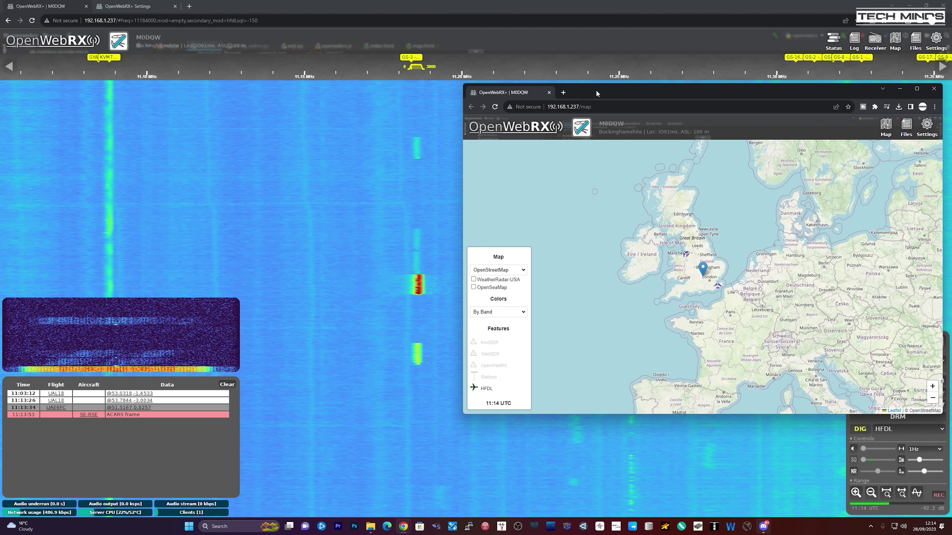
scroll(693, 281, up, 1)
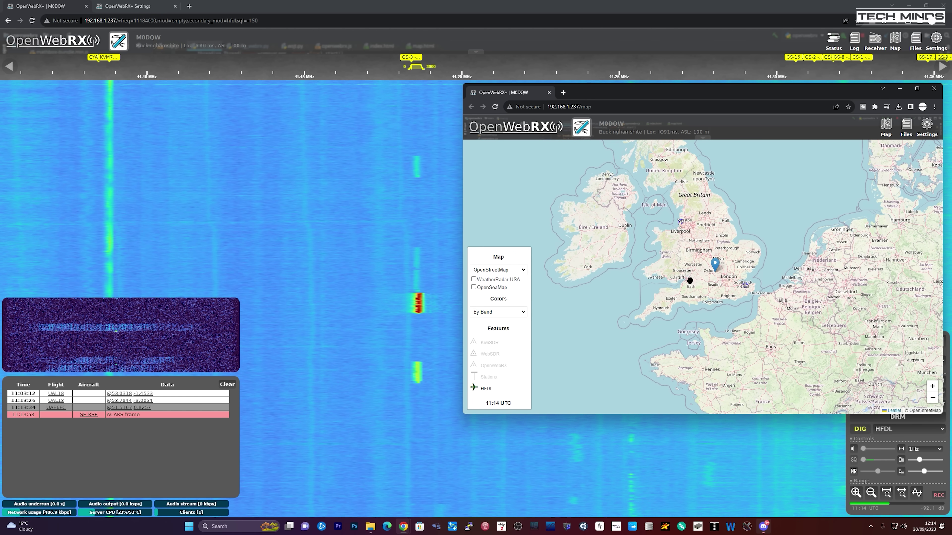
drag(690, 280, 689, 299)
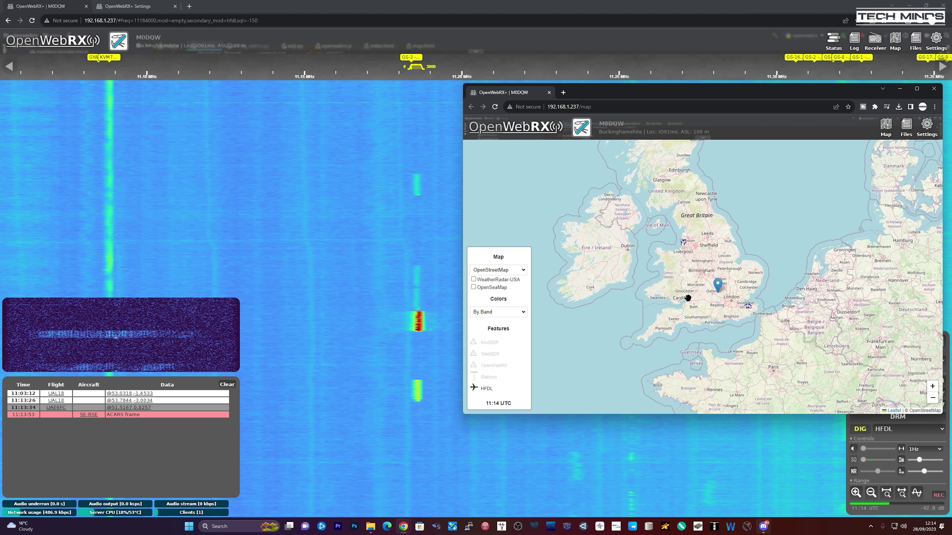
scroll(687, 298, up, 1)
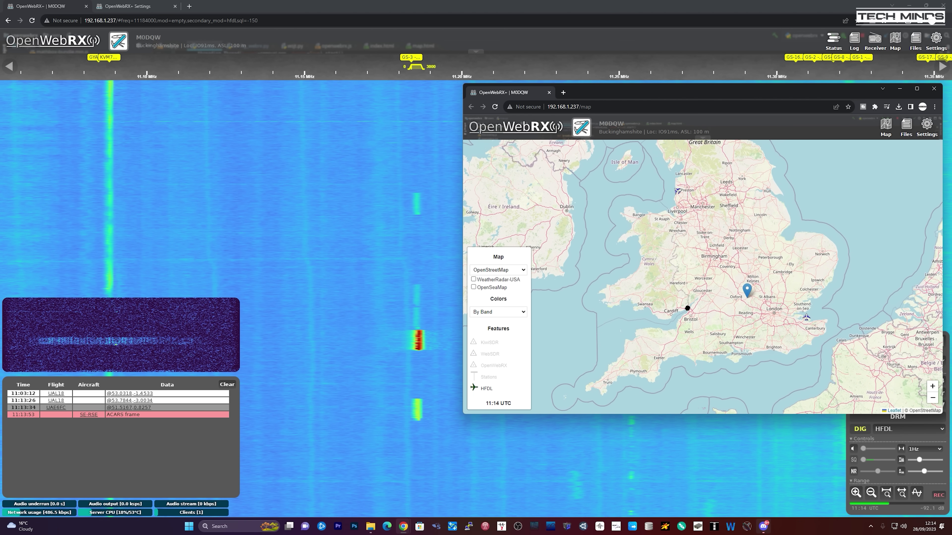
drag(688, 298, 687, 308)
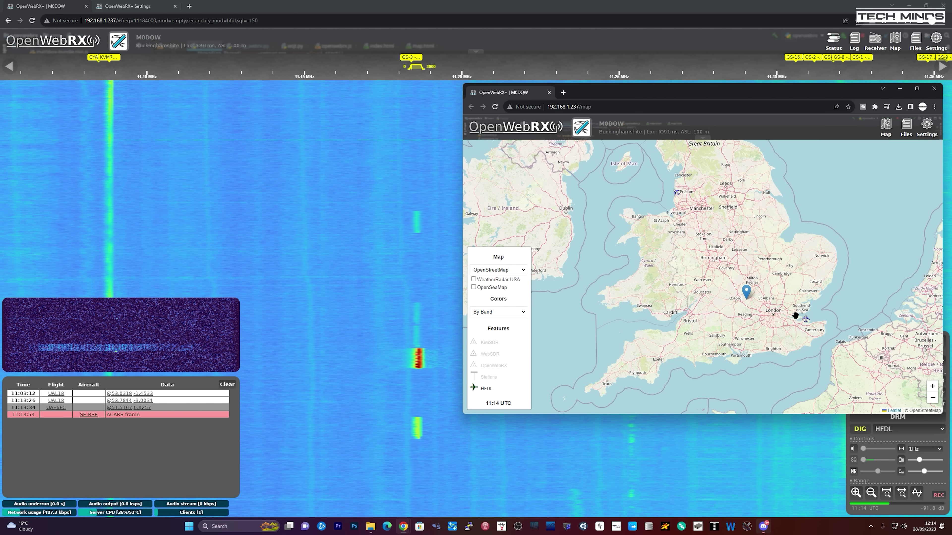
Check details of the aircraft near Canterbury and ETD58B over central Europe.
click(805, 320)
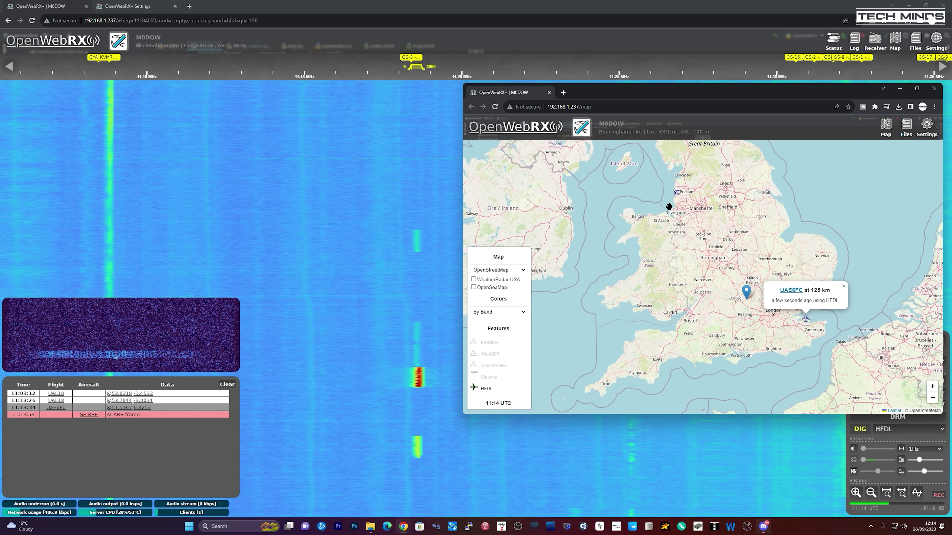
drag(706, 260, 704, 259)
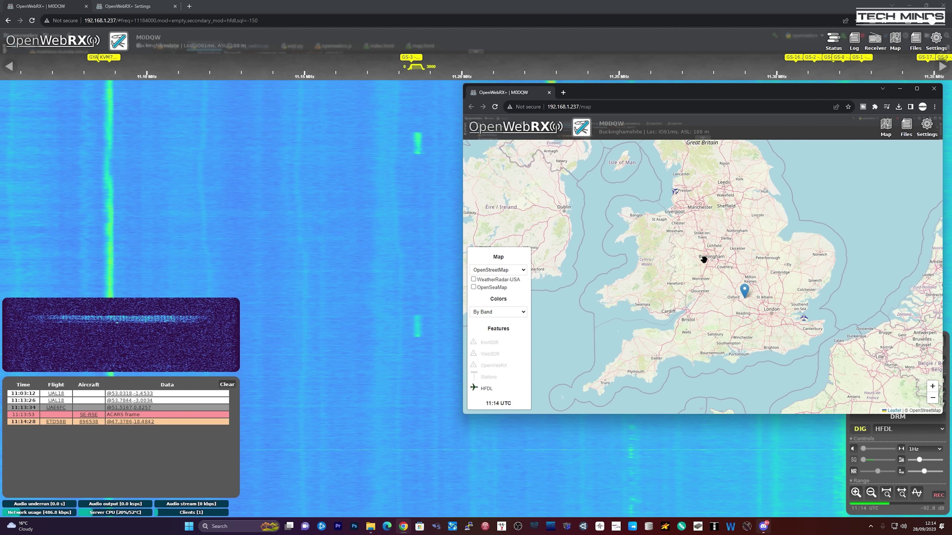
scroll(716, 314, down, 2)
drag(716, 314, 682, 273)
click(855, 325)
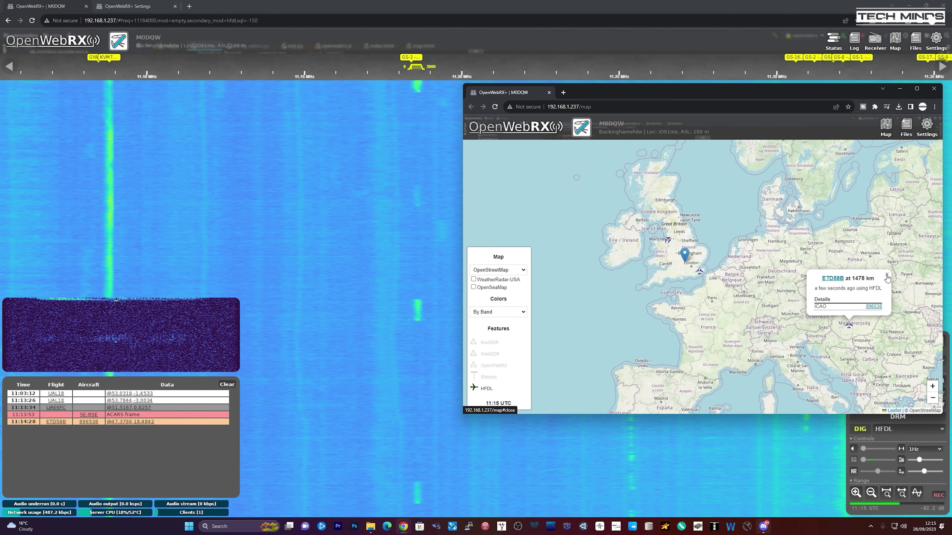
click(749, 323)
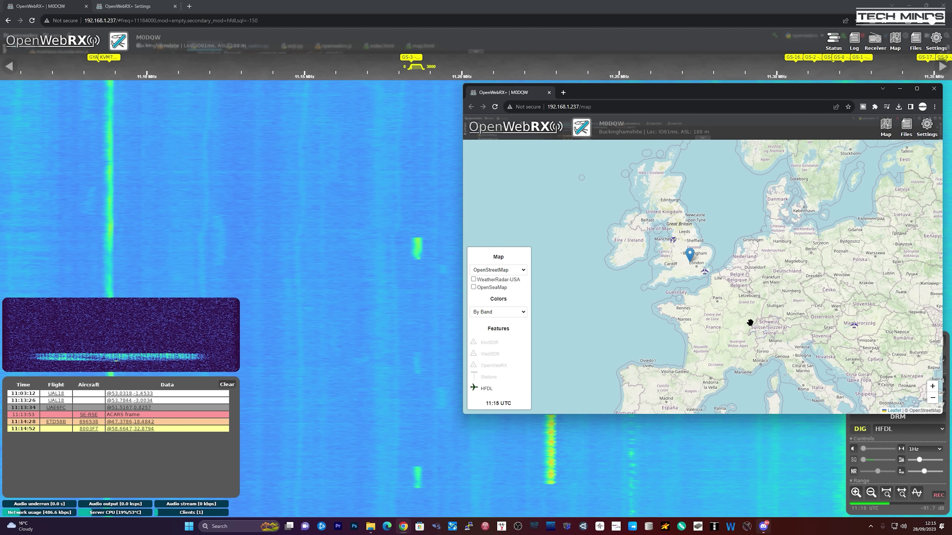
scroll(746, 317, down, 1)
Show aircraft 8003F7's details, then scroll down the page.
click(766, 223)
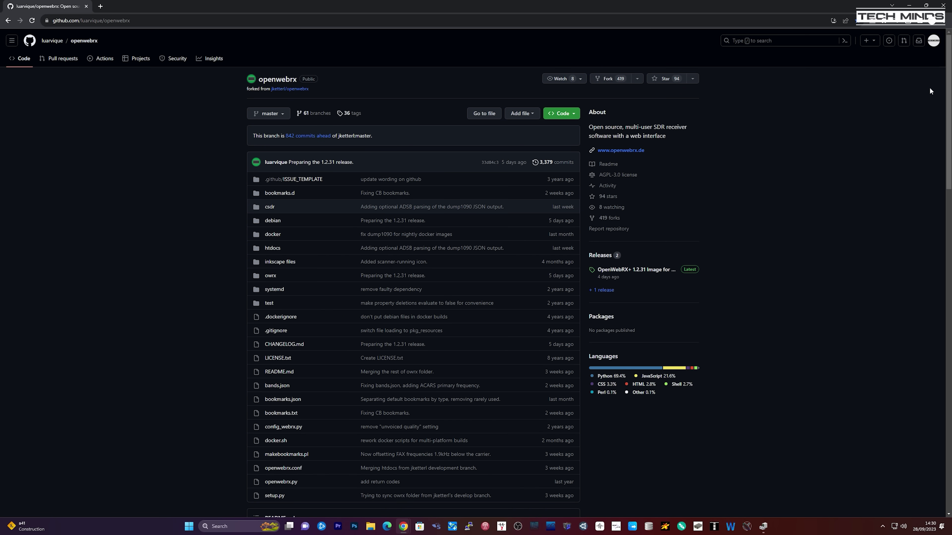
drag(948, 71, 933, 209)
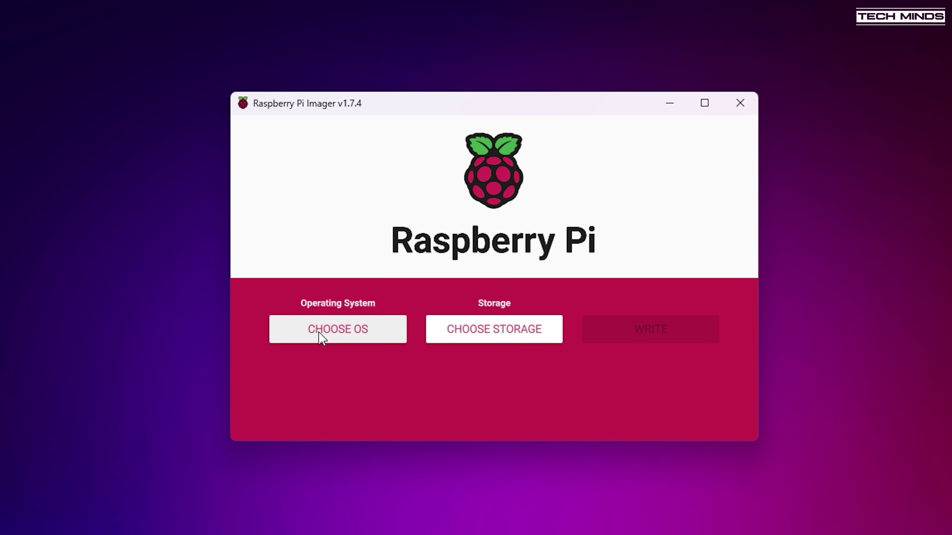
Choose the custom openwebrx-plus-1.2.31-rpi4.img as OS and the 31.9 GB USB device as storage.
click(322, 336)
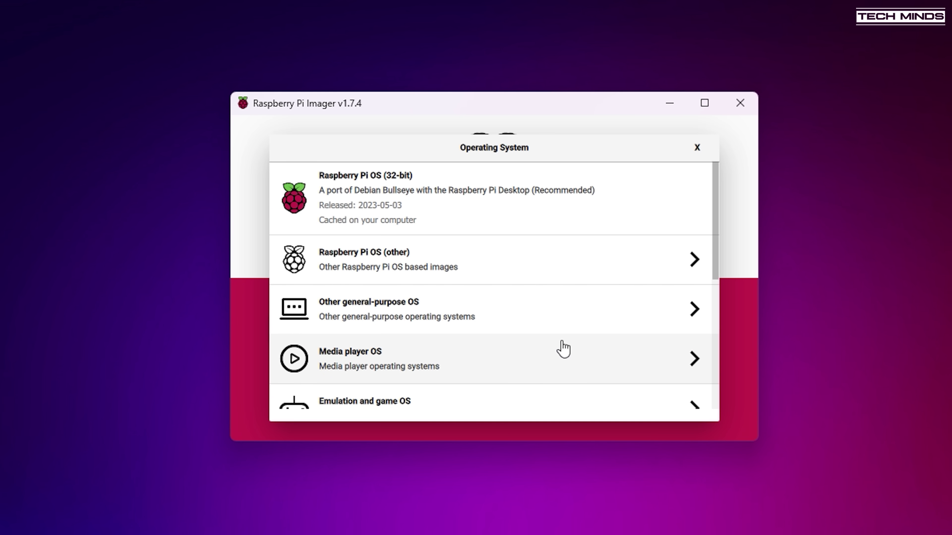
scroll(562, 351, down, 5)
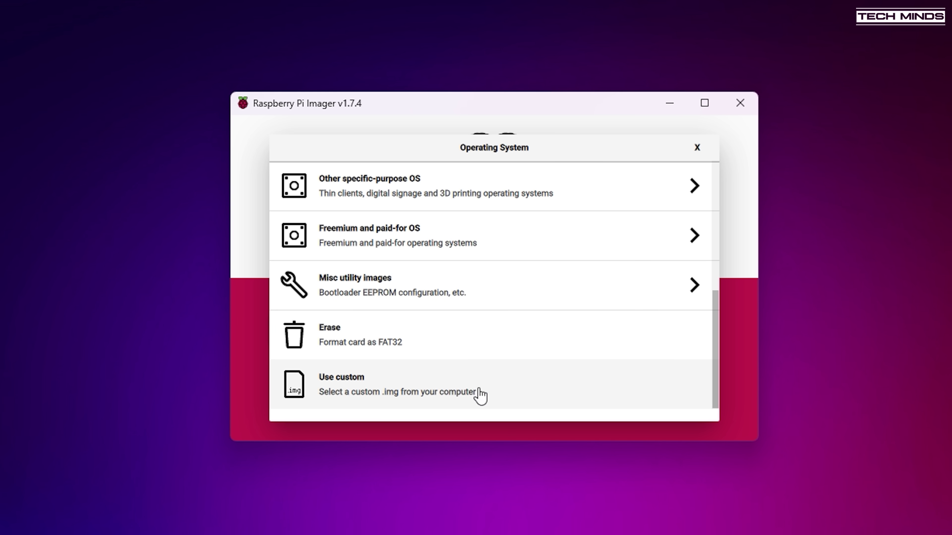
click(417, 398)
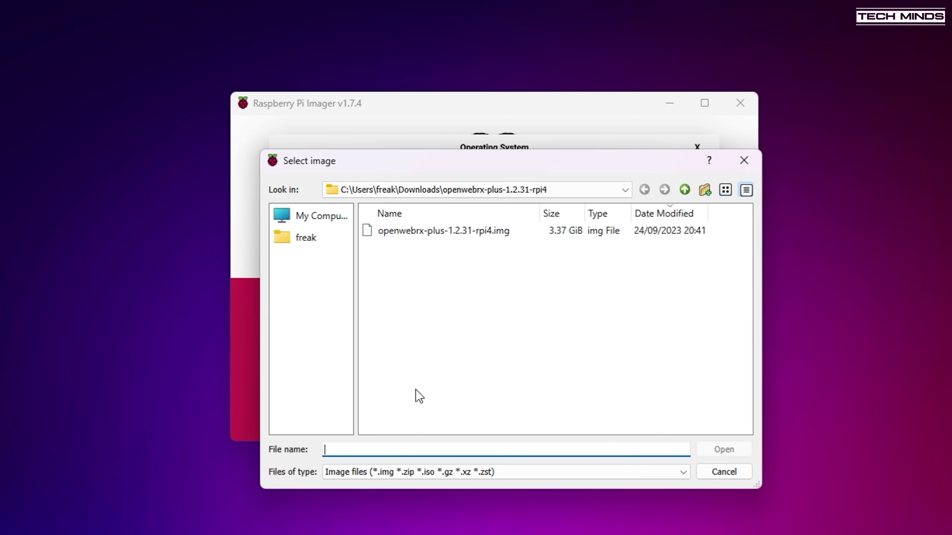
click(409, 234)
click(721, 448)
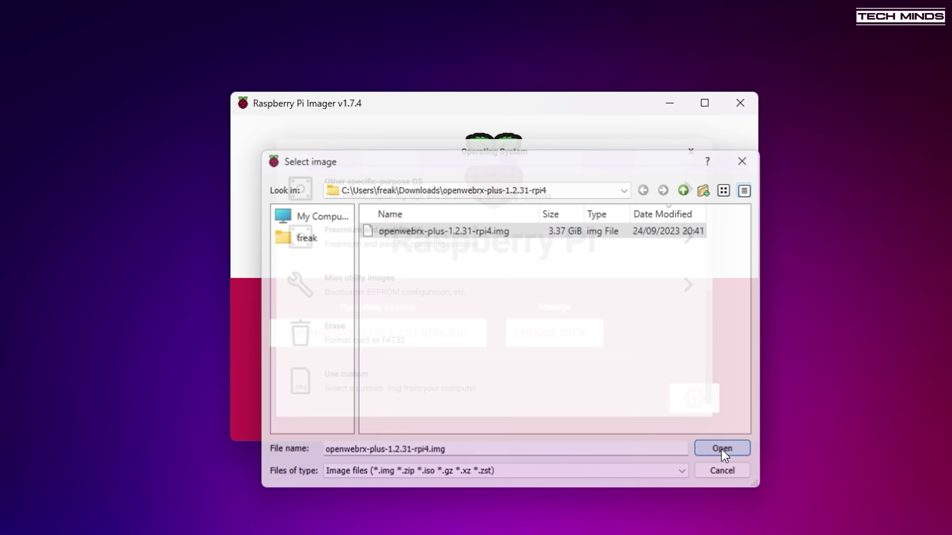
click(536, 335)
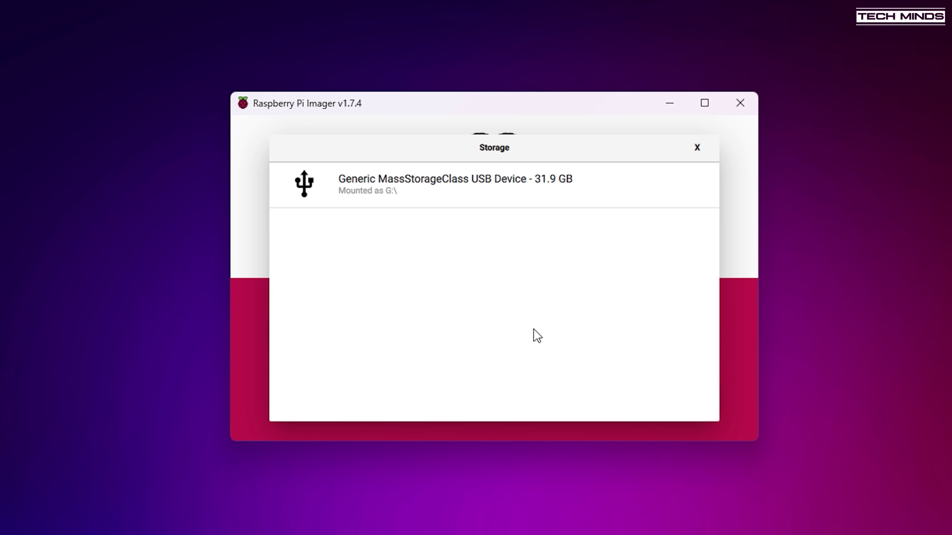
click(437, 179)
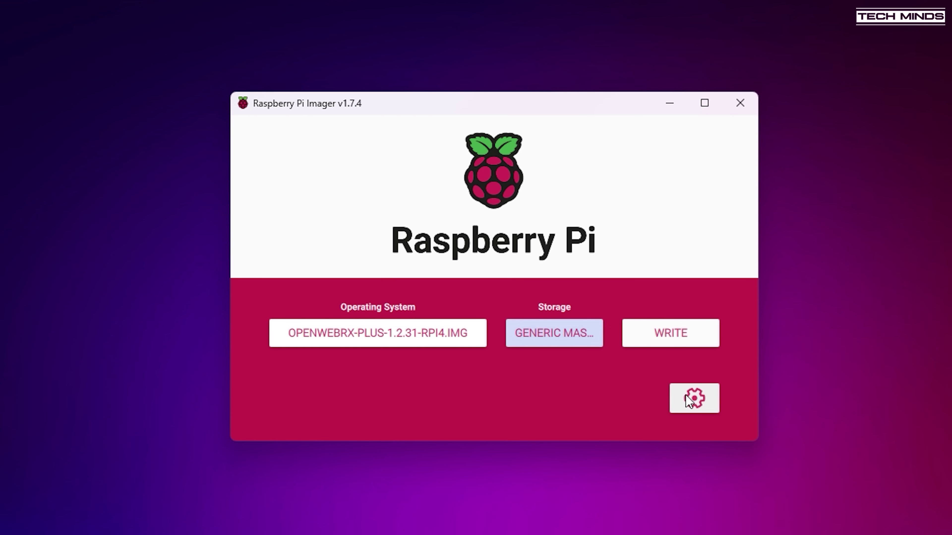
Enable SSH with password login, enter a username and password, and save the options.
click(693, 400)
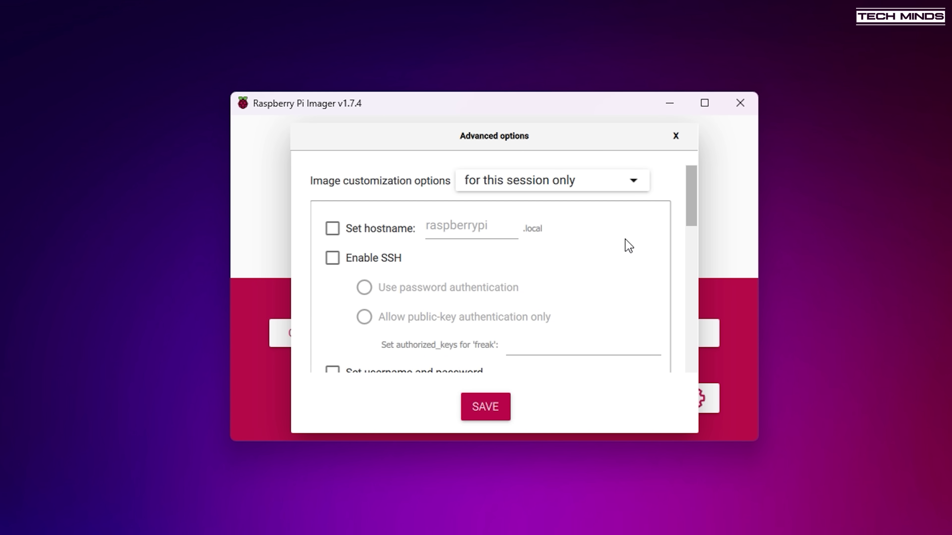
click(331, 259)
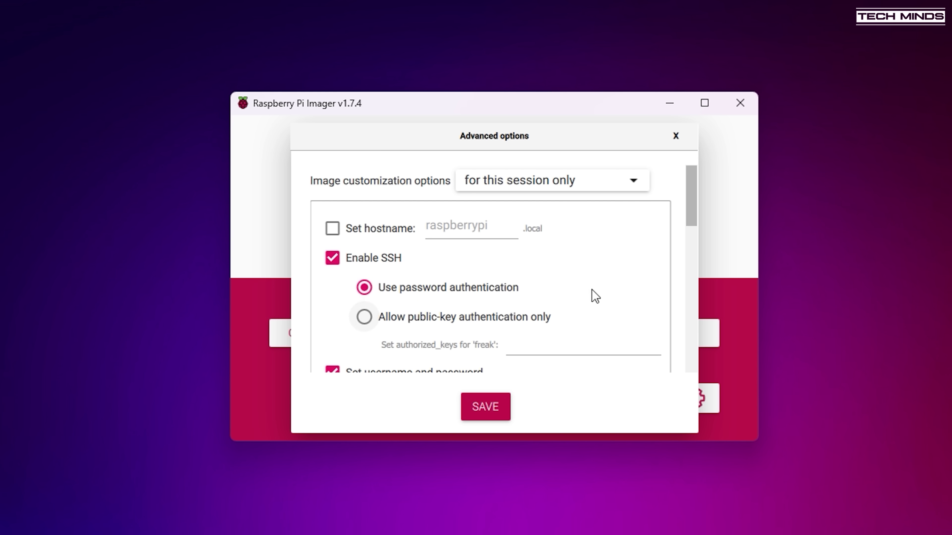
drag(691, 212, 693, 261)
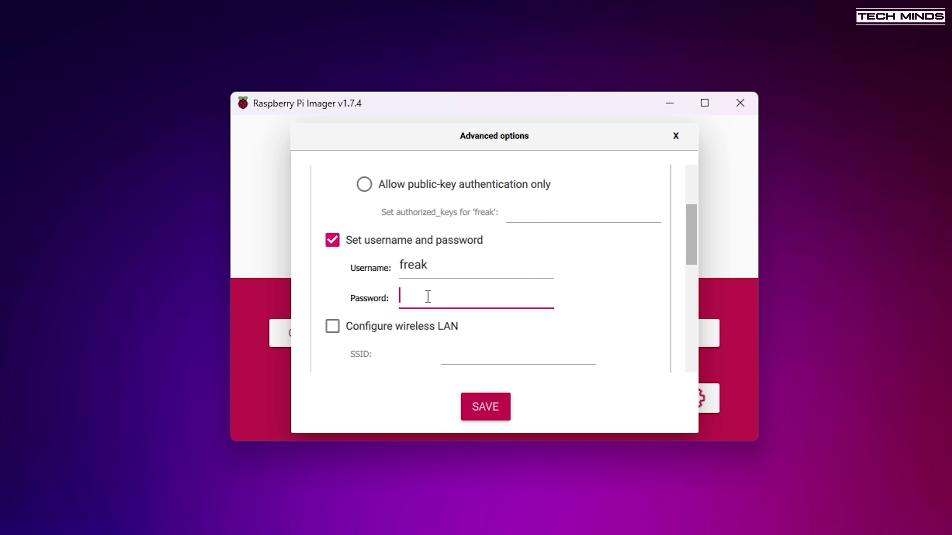
text(**********)
click(488, 408)
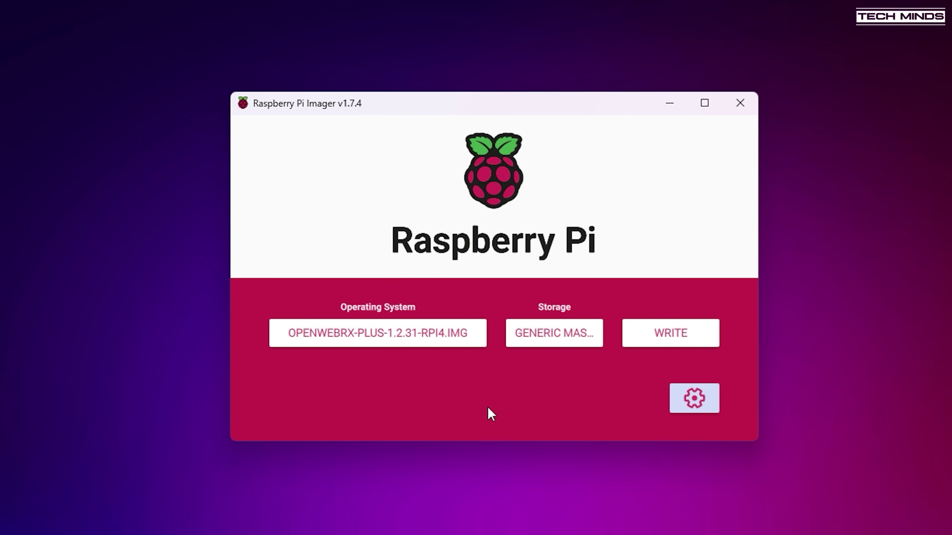
Start writing the image and confirm erasing the 31.9 GB USB device.
click(673, 341)
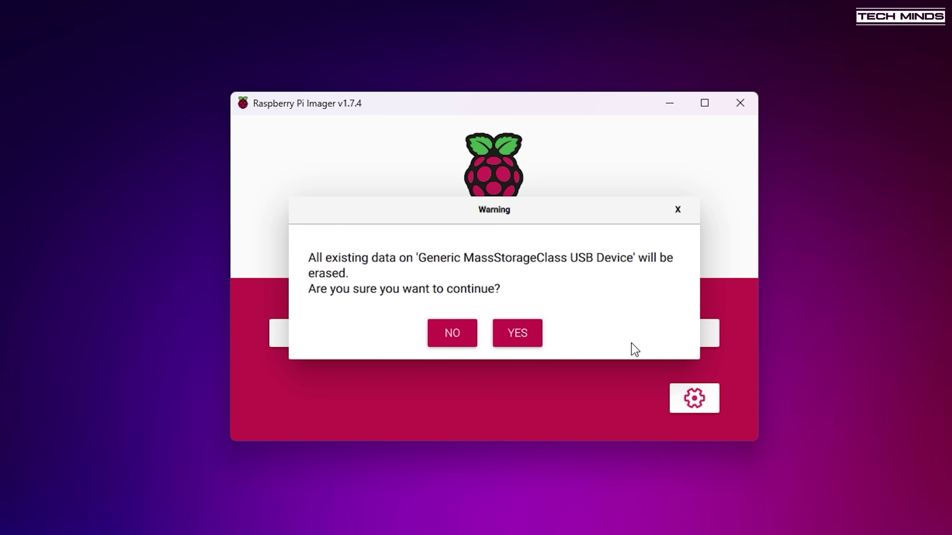
click(510, 342)
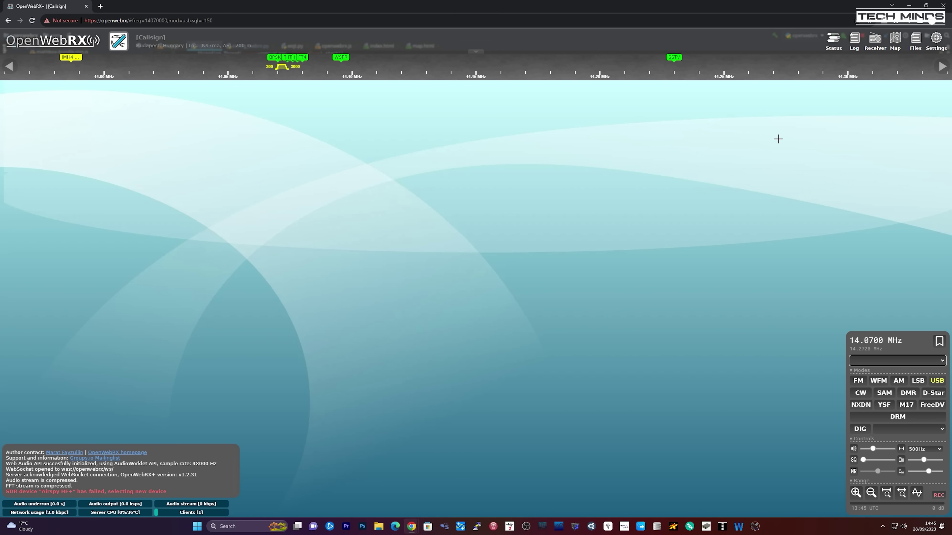
Open the OpenWebRX+ settings login page in a new tab, then start PuTTY.
click(936, 39)
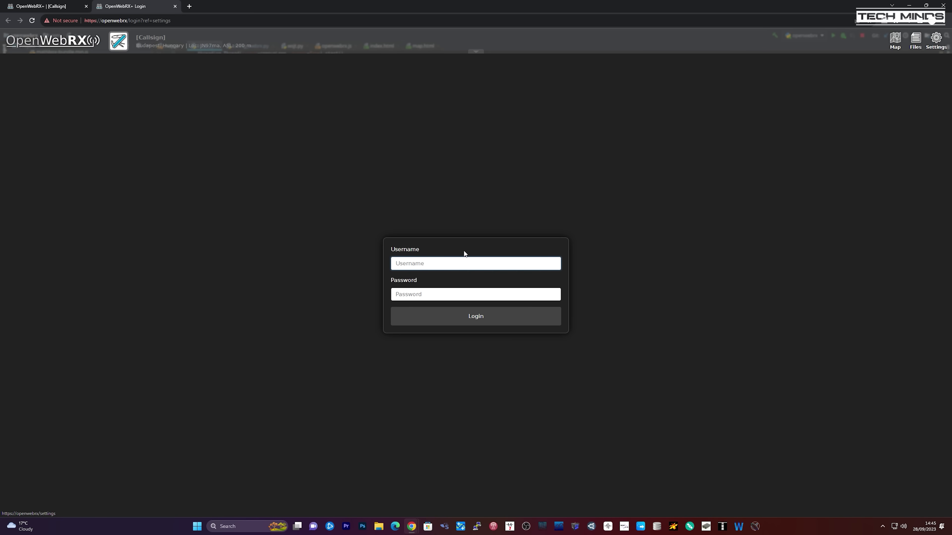
click(442, 263)
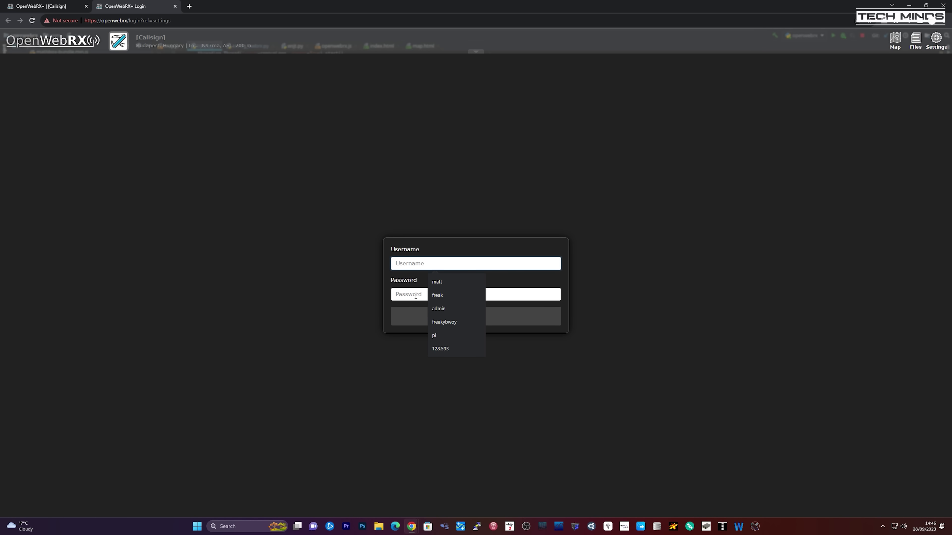
click(437, 242)
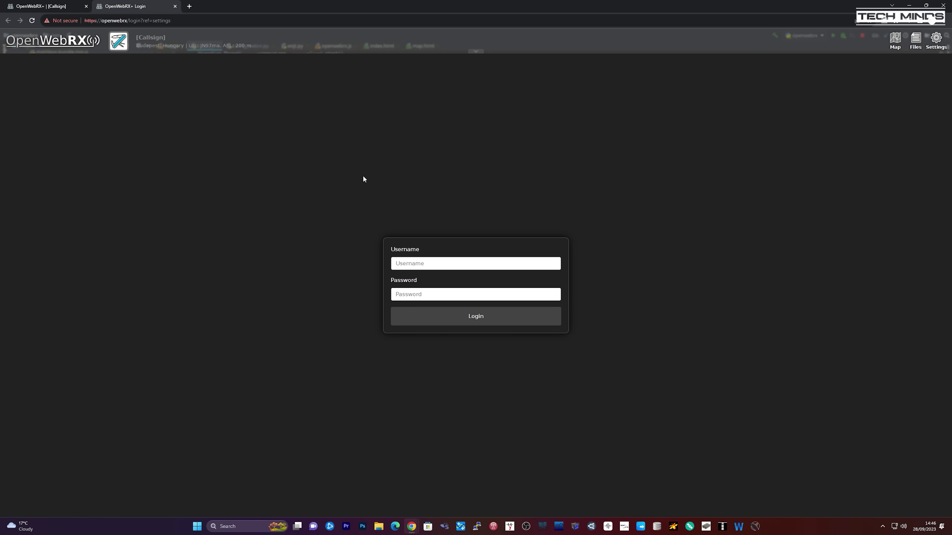
click(477, 527)
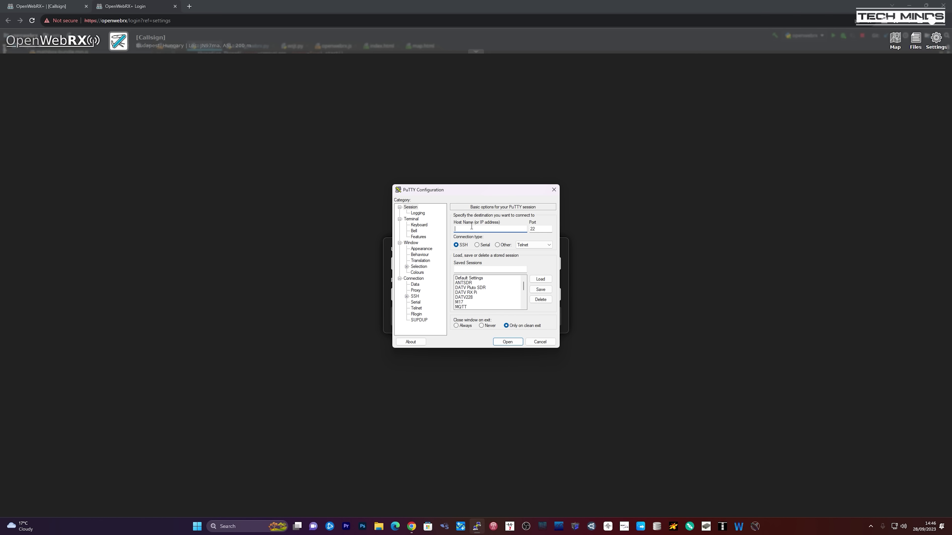
Open the openwebrx.local SSH session and log in to the Pi with the account credentials.
text(openwebrx)
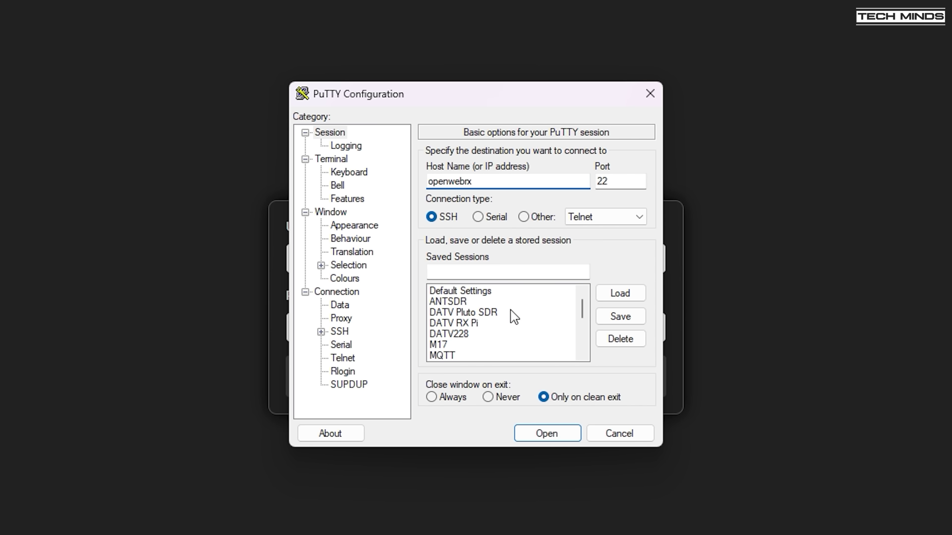
click(544, 437)
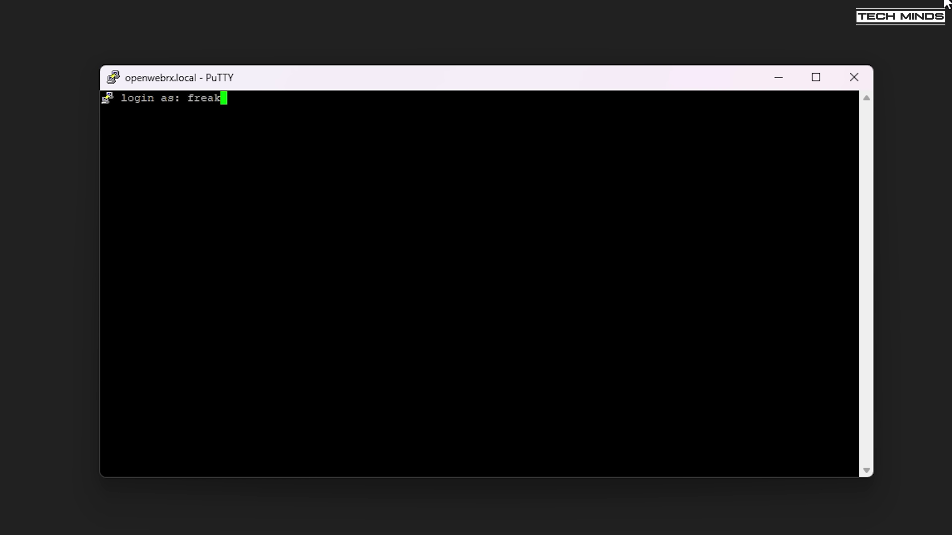
key(Return)
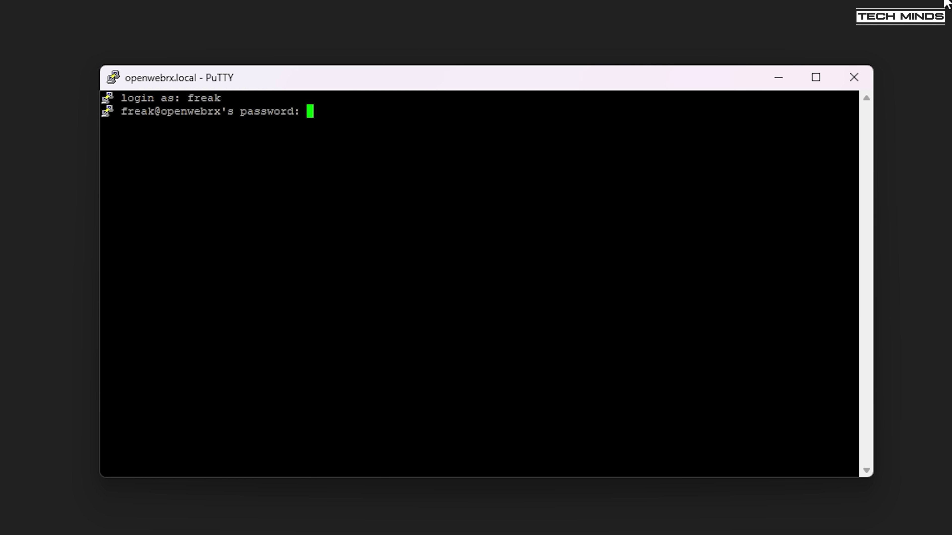
key(Return)
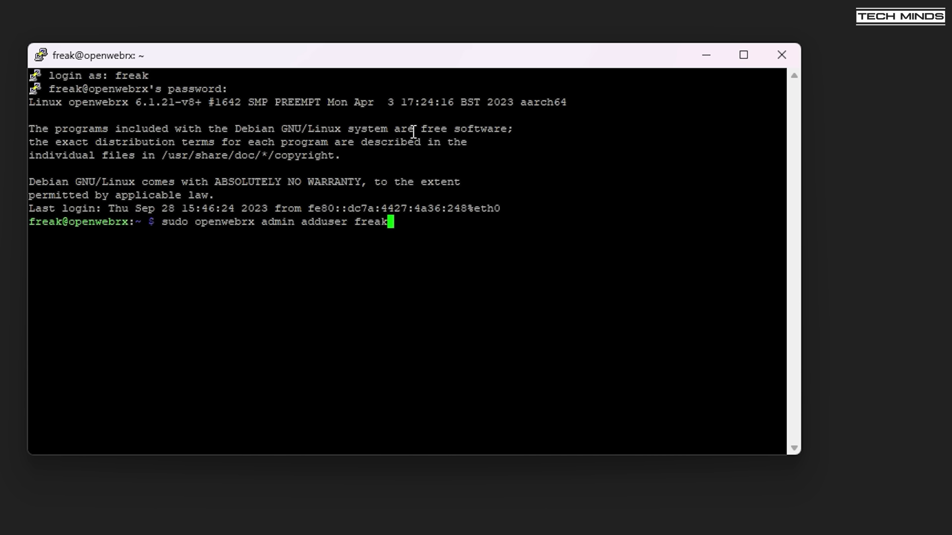
Run sudo openwebrx admin adduser, then enter and confirm the new admin user's password.
key(Left)
key(Left)
key(Left)
key(Left)
key(Left)
key(Left)
key(Left)
key(Left)
key(Left)
key(Left)
key(Left)
key(Left)
key(Left)
key(Left)
key(Left)
key(Left)
key(Left)
key(Left)
key(Left)
key(Left)
key(Right)
key(Right)
key(Right)
key(Right)
key(Right)
key(Right)
key(Right)
key(Right)
key(Right)
key(Right)
key(Right)
key(Right)
key(Right)
key(Right)
key(Right)
key(Right)
key(Right)
key(Right)
key(Right)
key(Right)
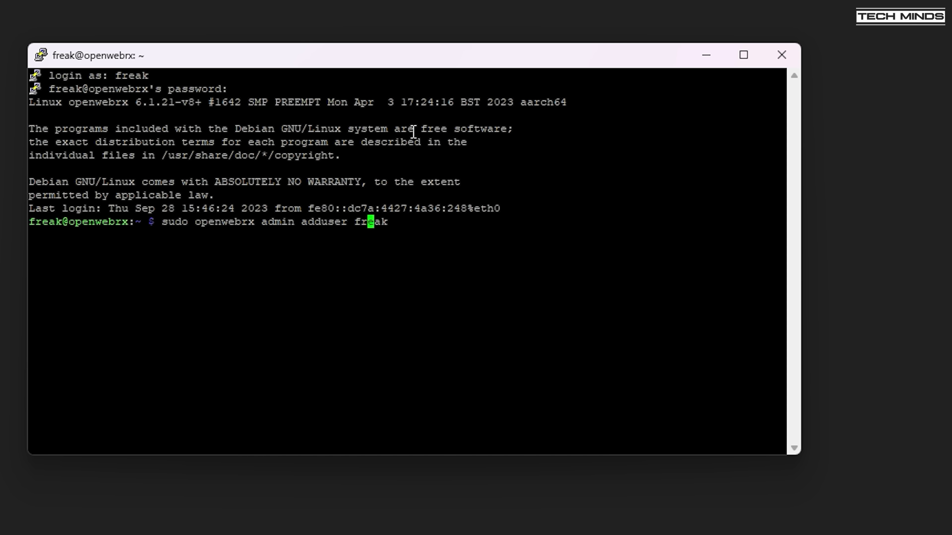
key(Return)
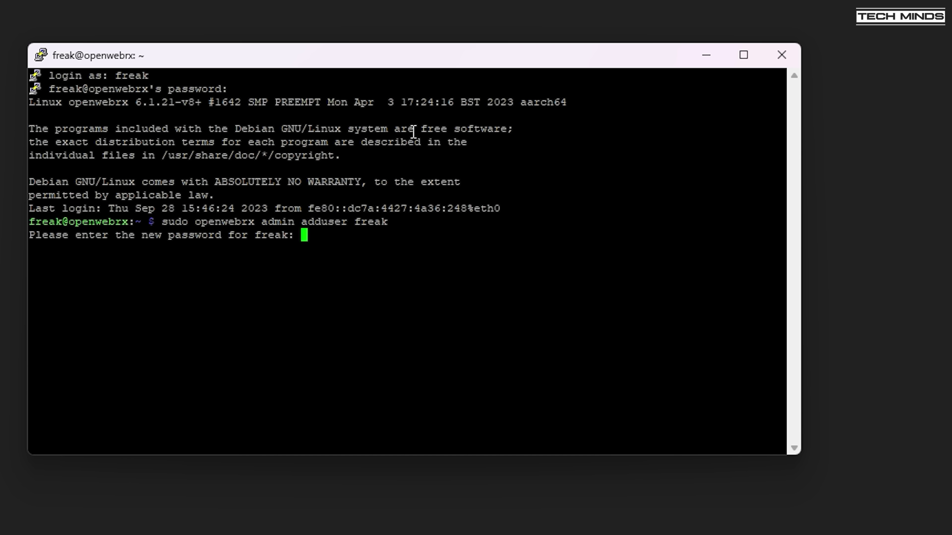
key(Return)
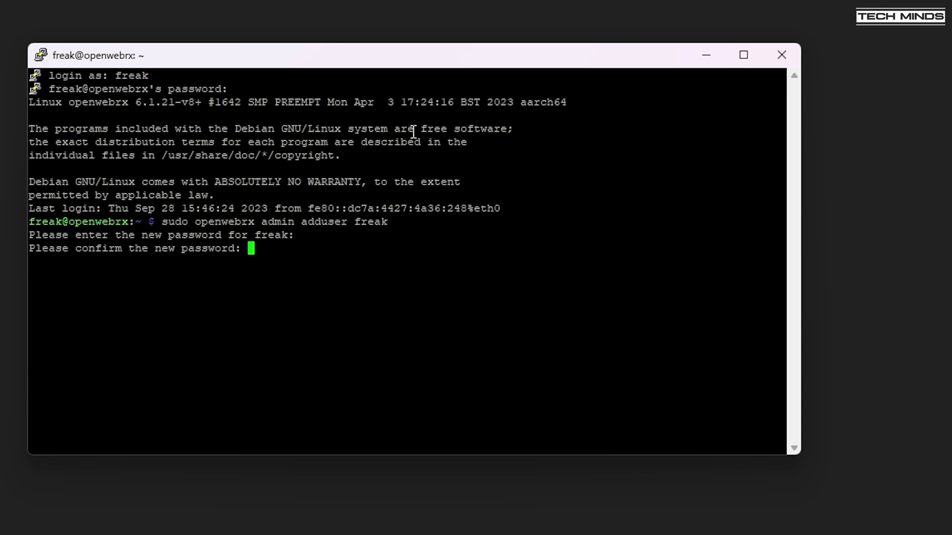
key(Return)
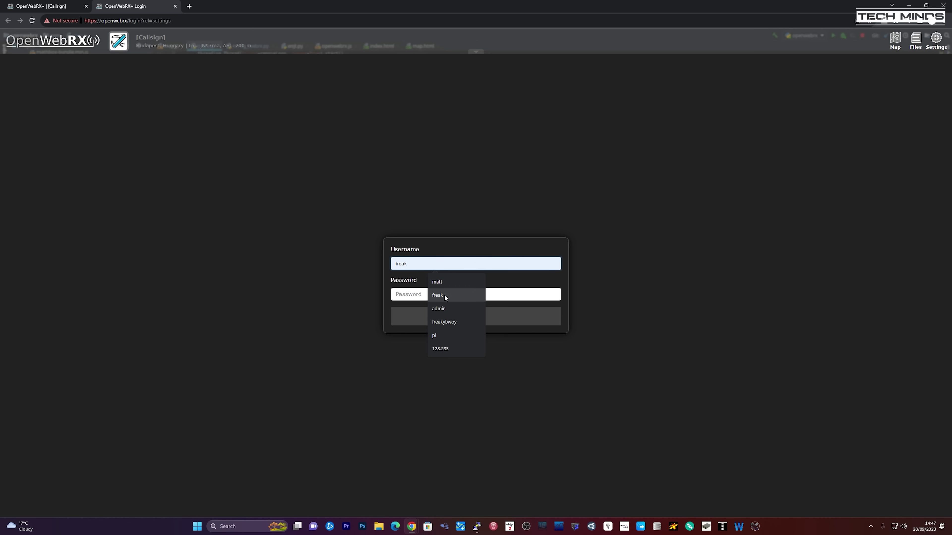
Log in to the receiver settings with the saved username and the admin password.
click(445, 293)
text(••••••••••)
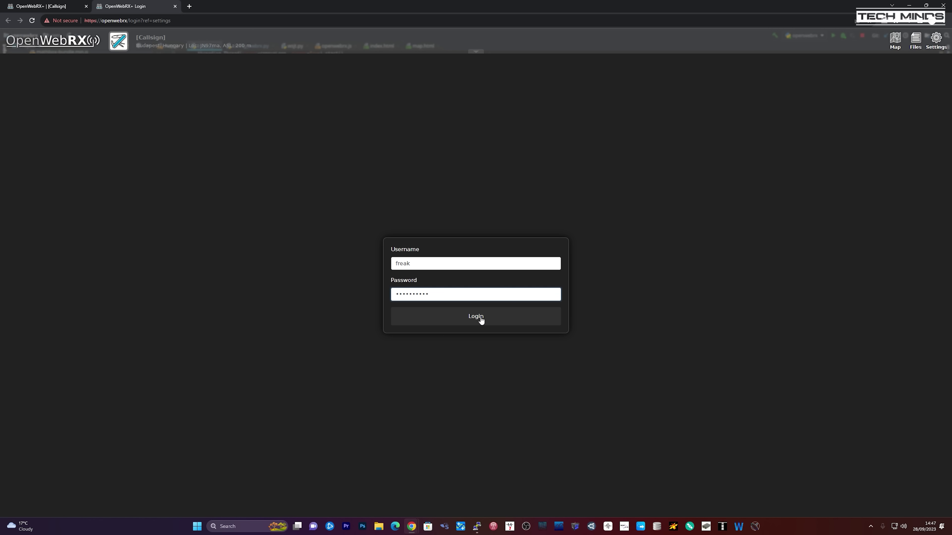
click(481, 321)
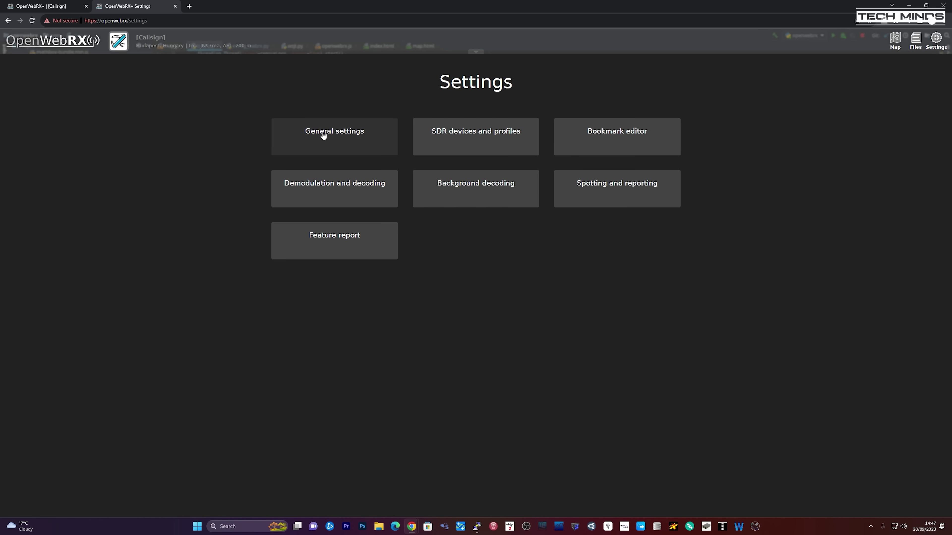
In General settings, set Receiver name to the station callsign and Receiver location to London.
click(389, 138)
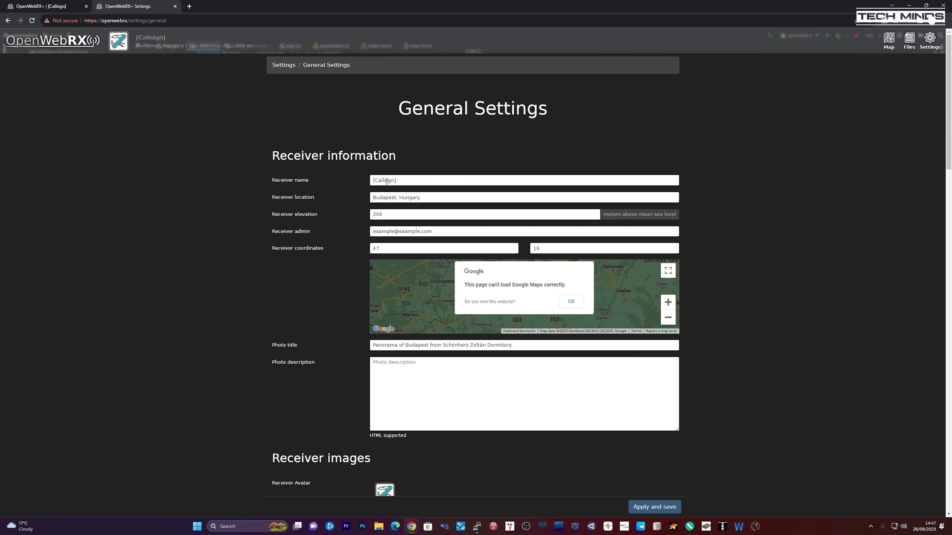
drag(407, 181, 363, 185)
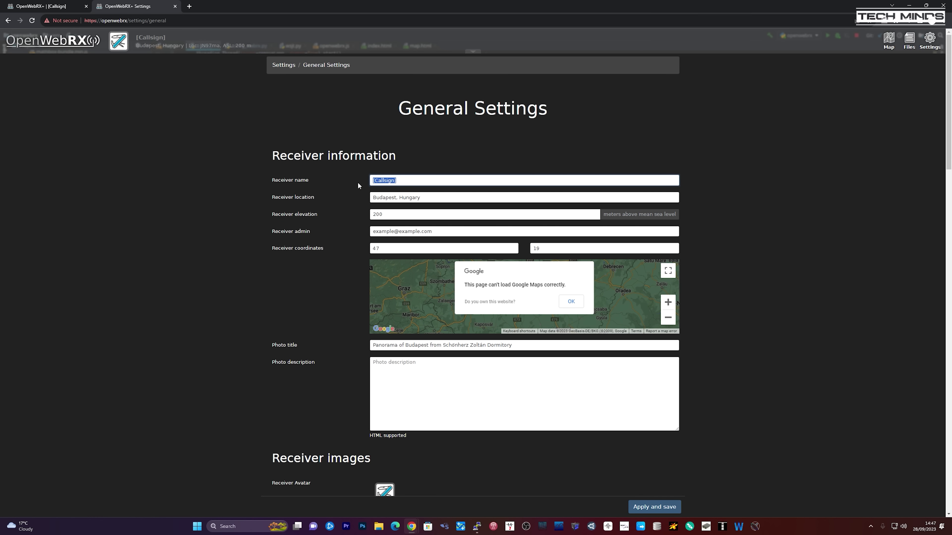
text(M0DQW)
key(Tab)
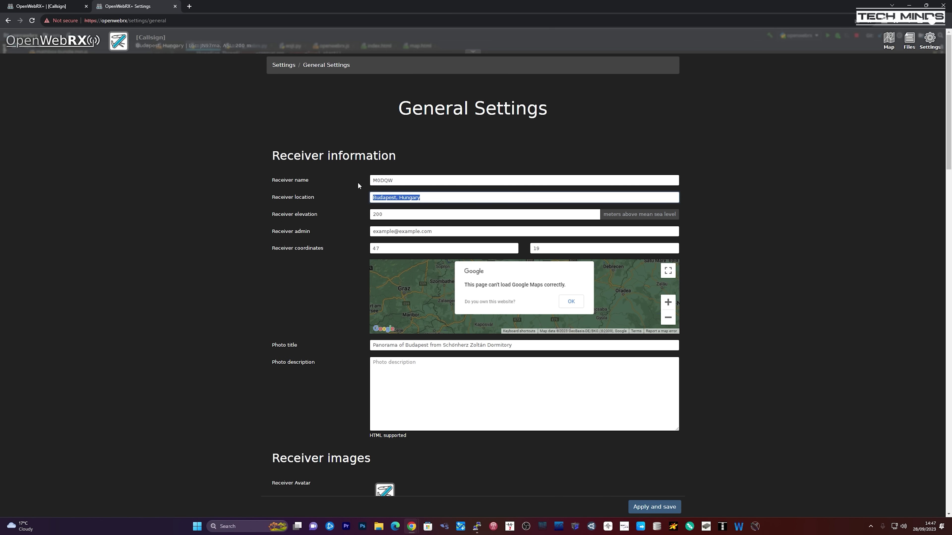
text(L)
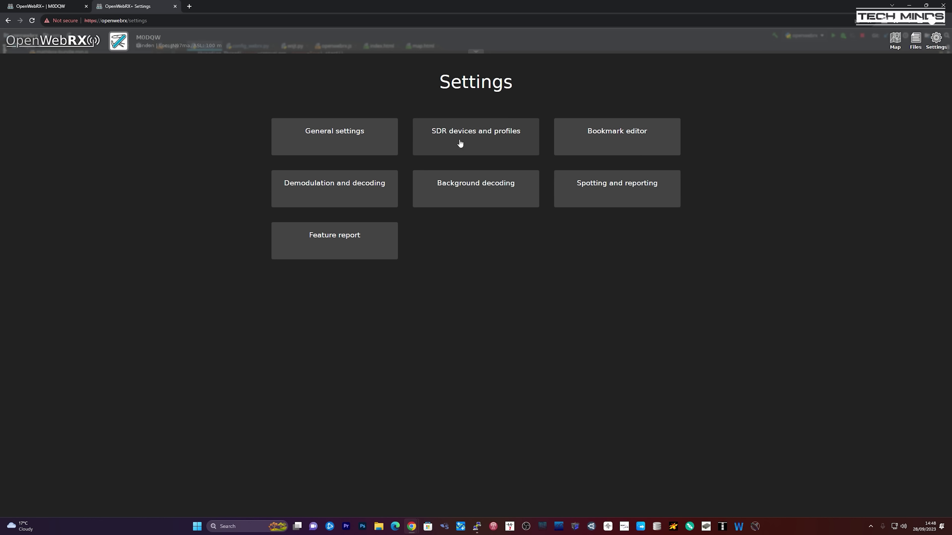
Delete the RTL-SDR USB Stick from the SDR devices and profiles list.
click(458, 142)
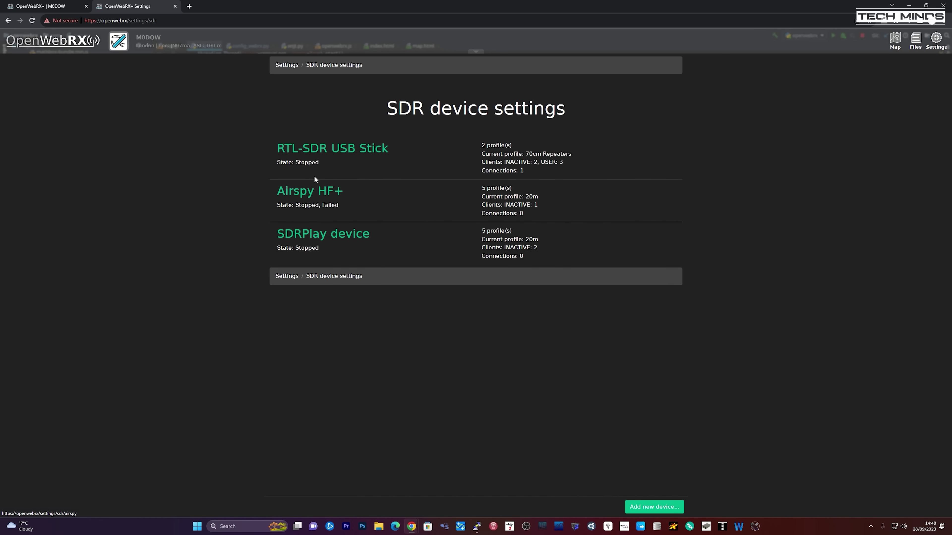
click(316, 150)
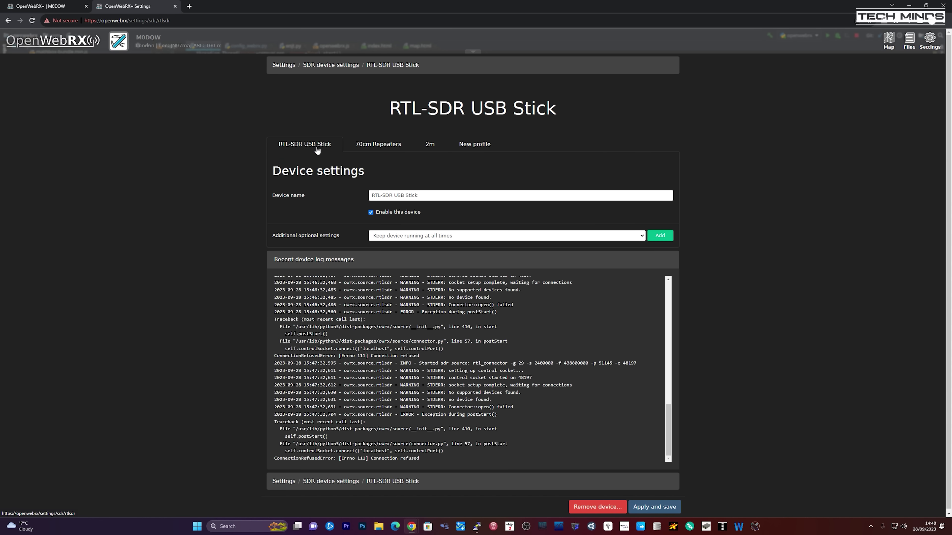
click(600, 507)
click(541, 105)
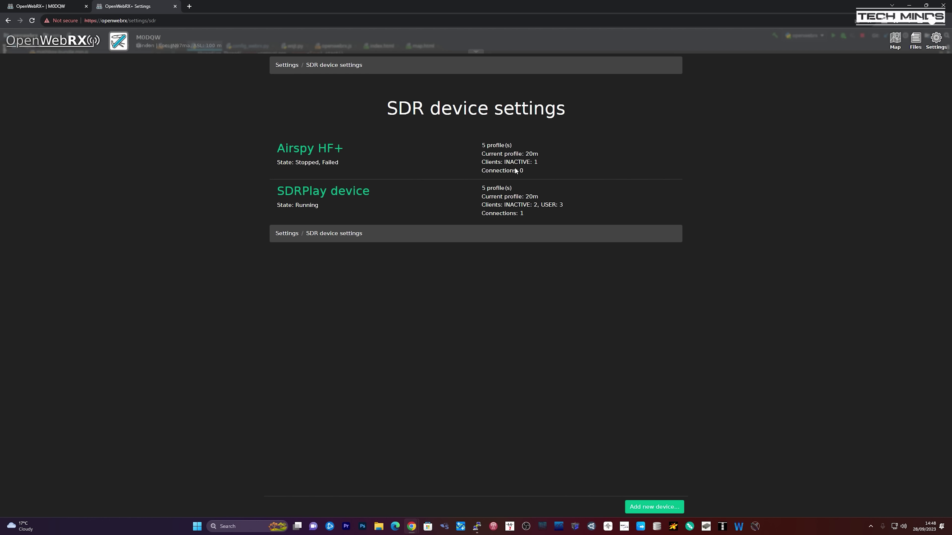
Delete the Airspy HF+ device, leaving only the SDRPlay device, and open its settings.
click(317, 150)
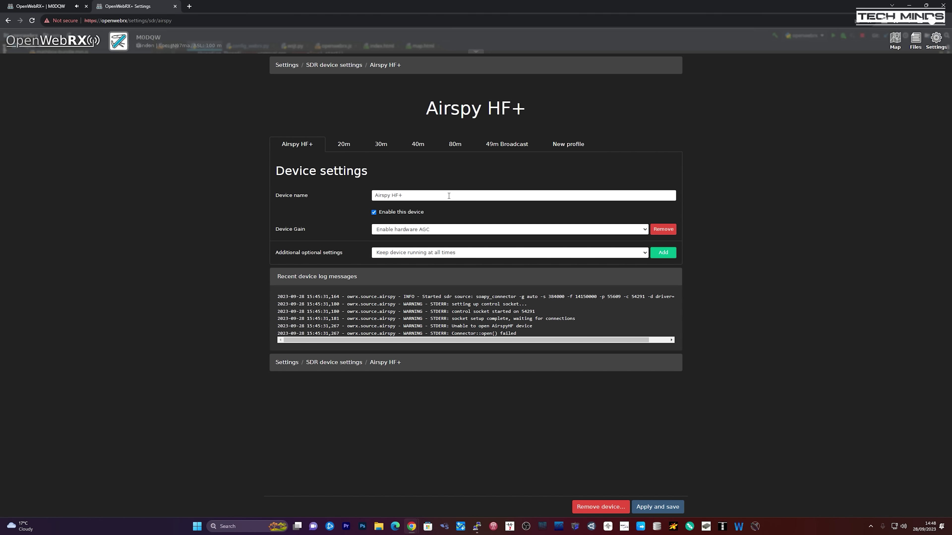
click(599, 507)
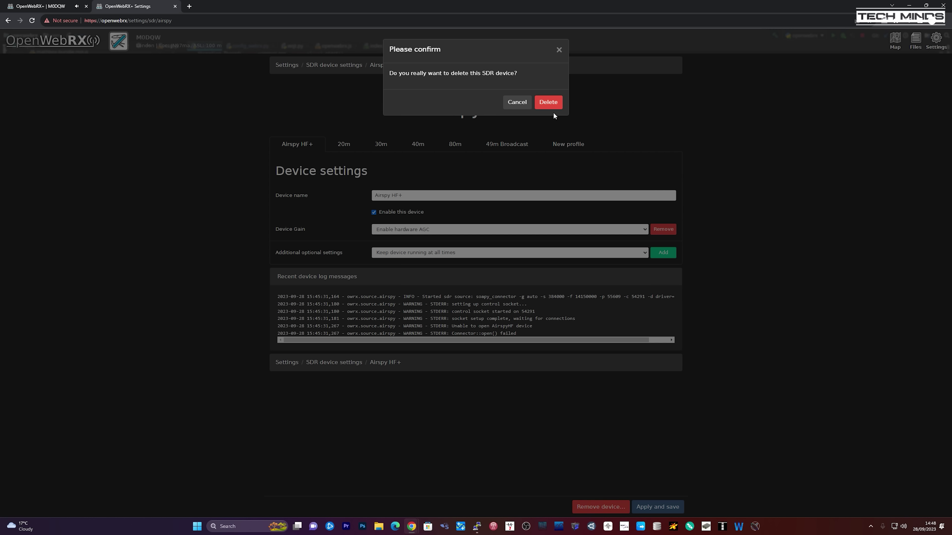
click(550, 105)
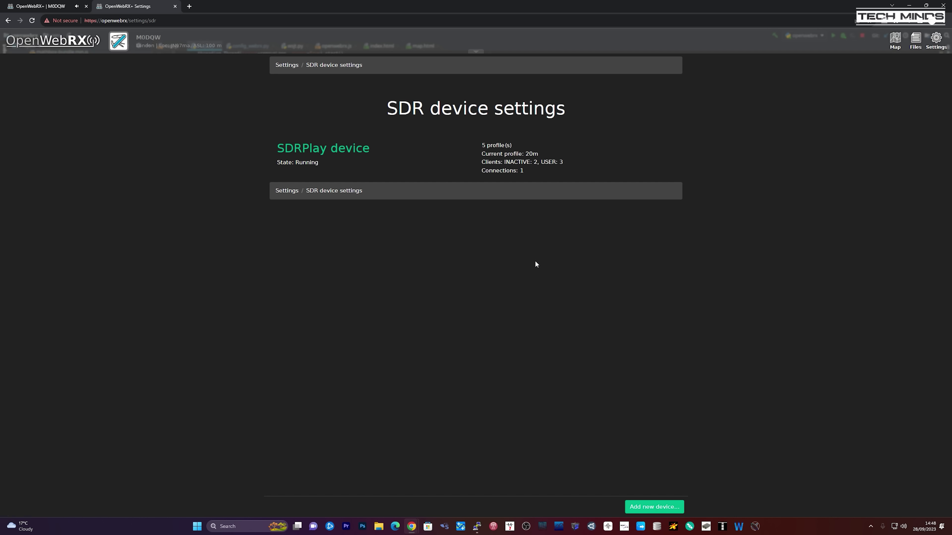
click(330, 150)
Review the SDRPlay's 20m, 49m Broadcast and other band profile settings.
click(356, 144)
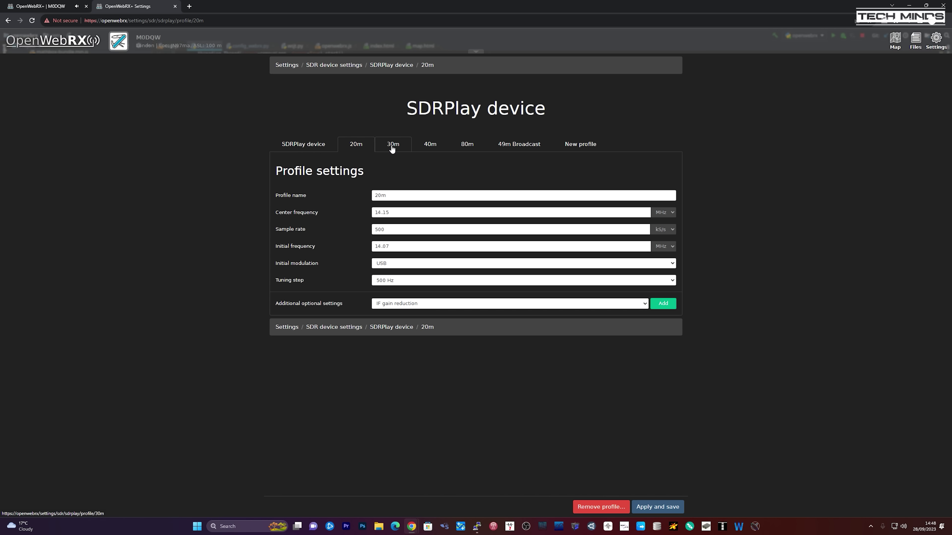
click(431, 147)
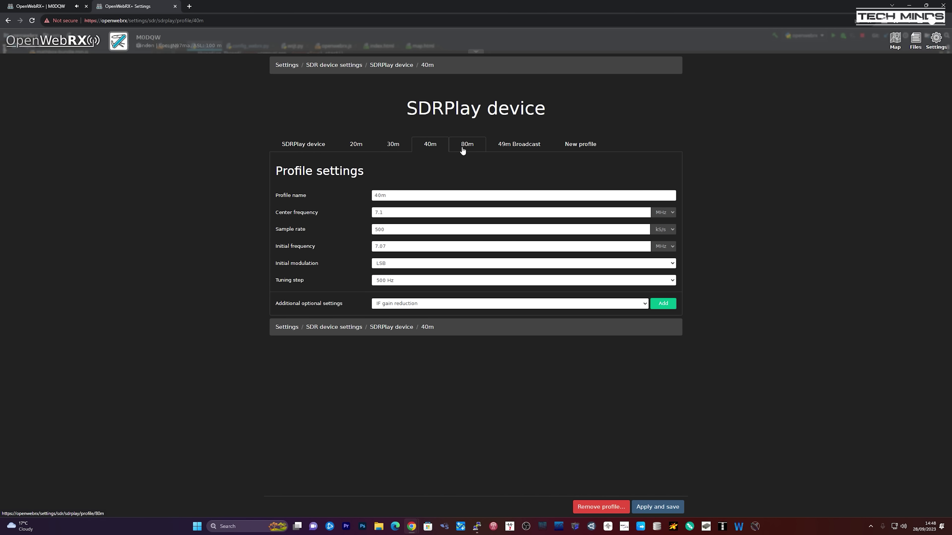
click(519, 145)
click(353, 145)
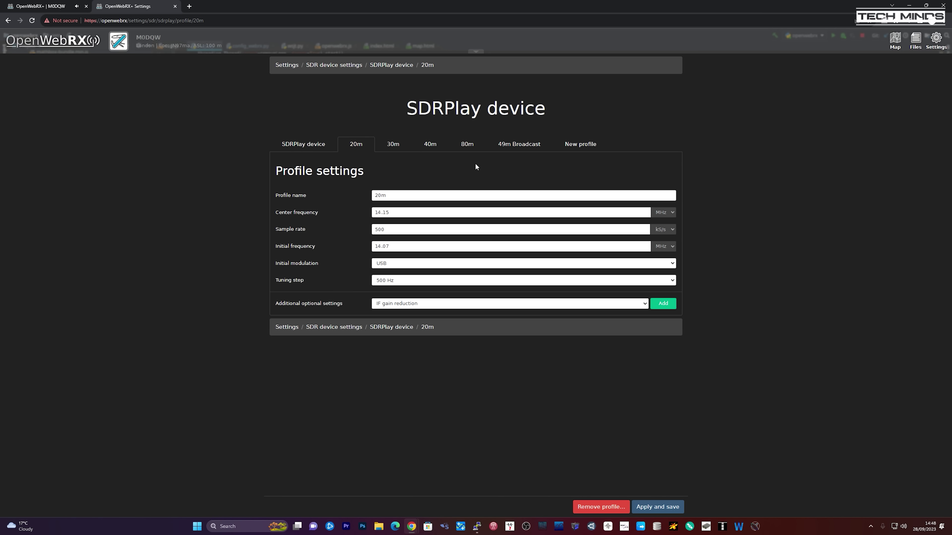
click(286, 147)
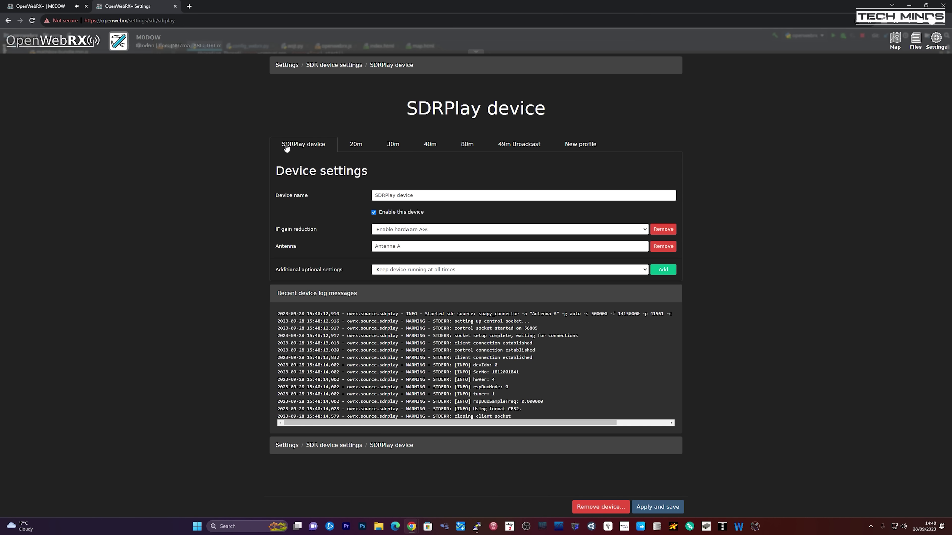
Change the antenna setting, save the device, and return to the SDR device list.
click(405, 247)
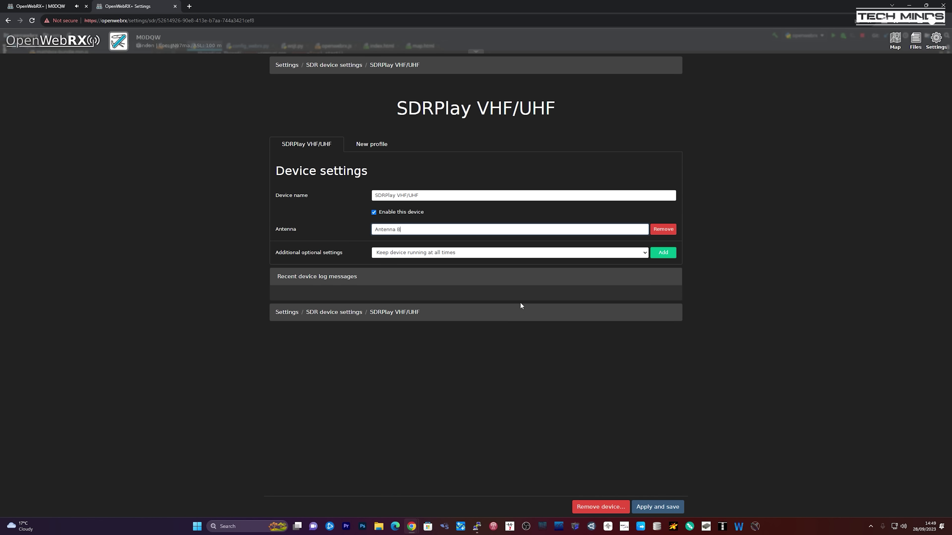
click(658, 506)
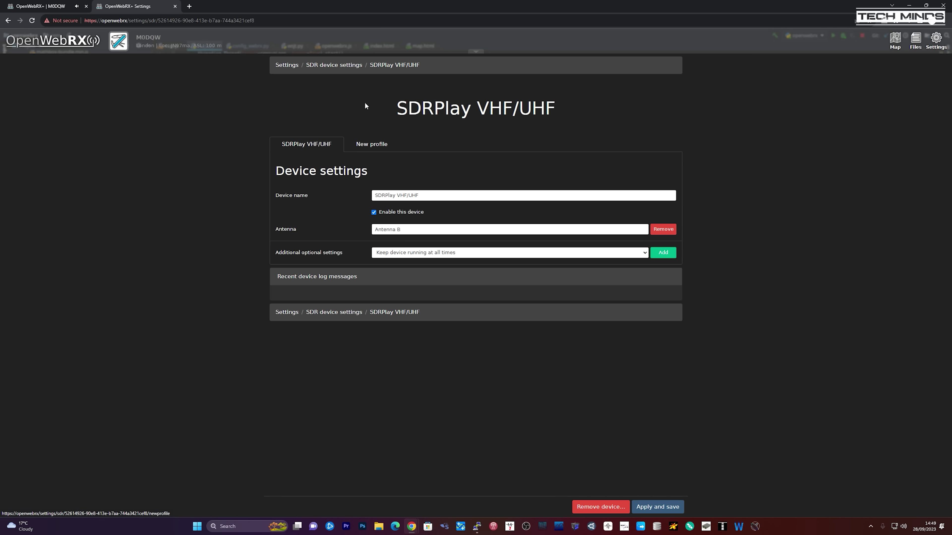
click(330, 66)
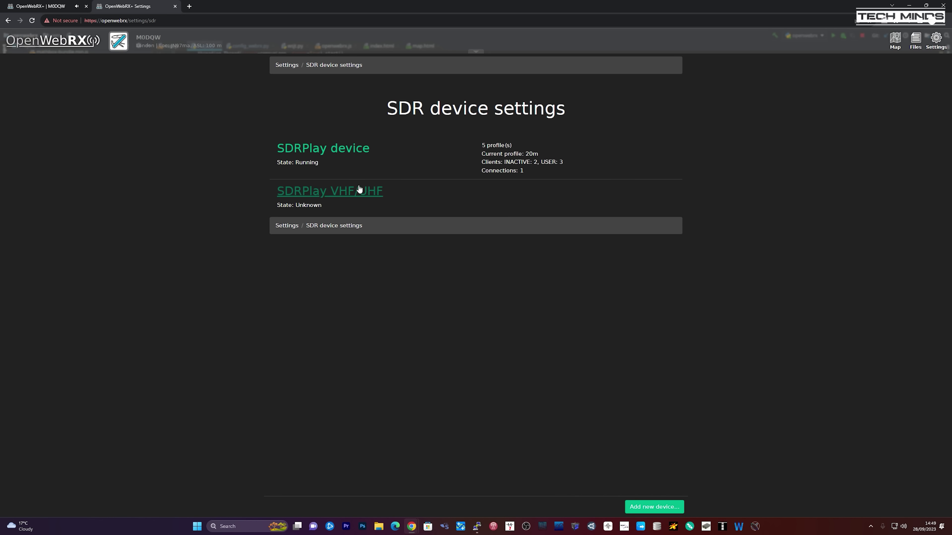
Add a 'VHF 2M' profile to SDRPlay VHF/UHF: 145 MHz centre and initial frequency, 5000 kS/s.
click(341, 192)
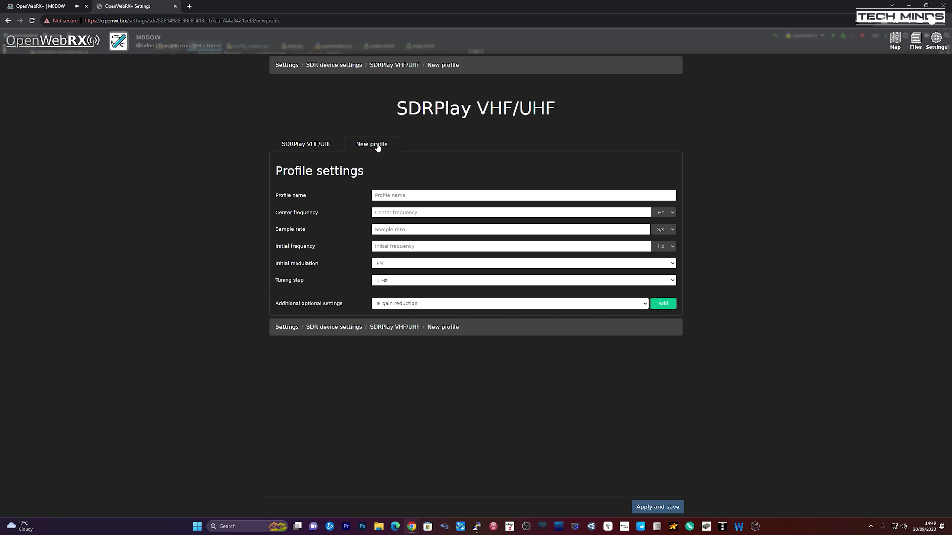
click(398, 196)
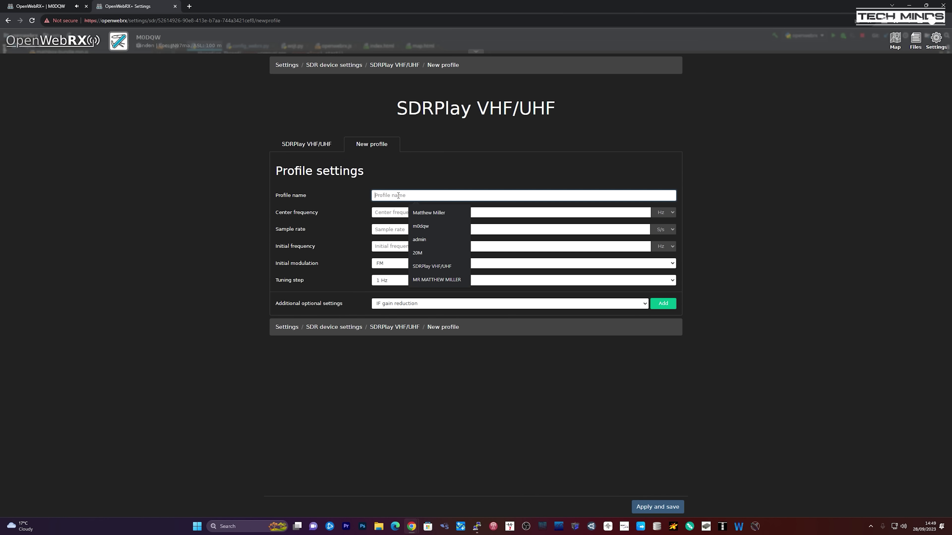
text(VHF)
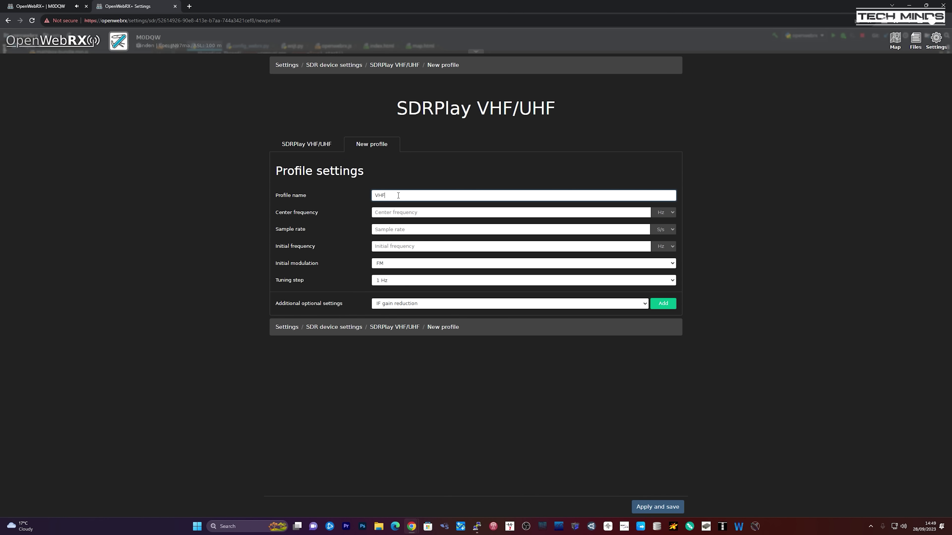
text( 2M)
click(409, 211)
text(145)
key(Tab)
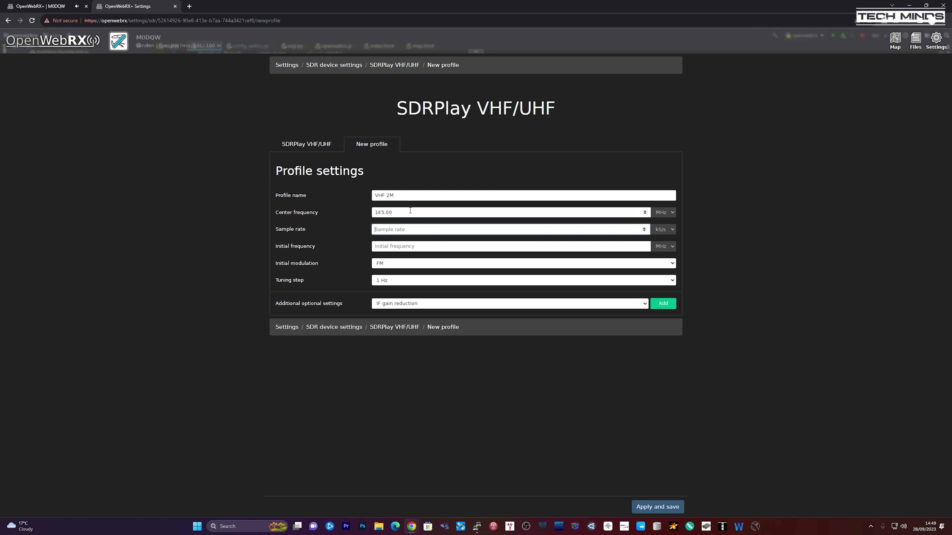
key(Tab)
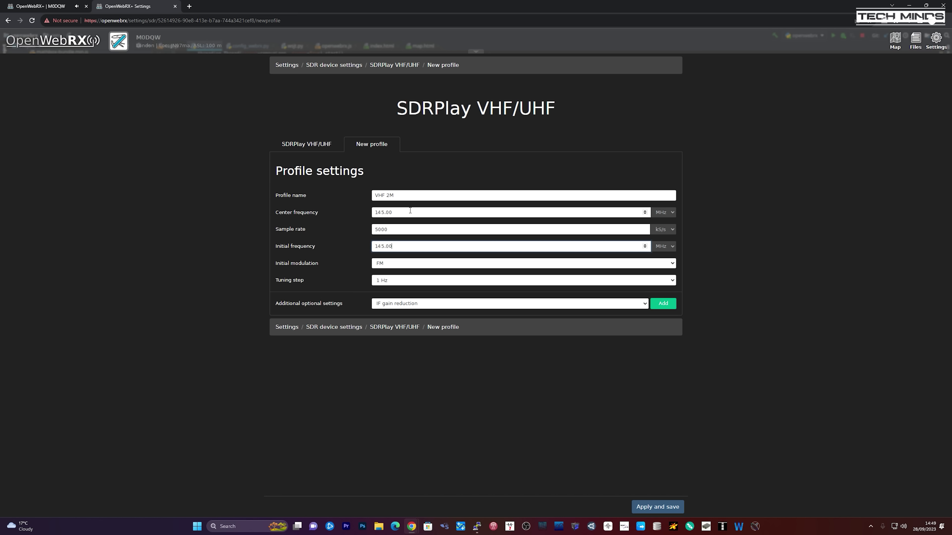
click(670, 512)
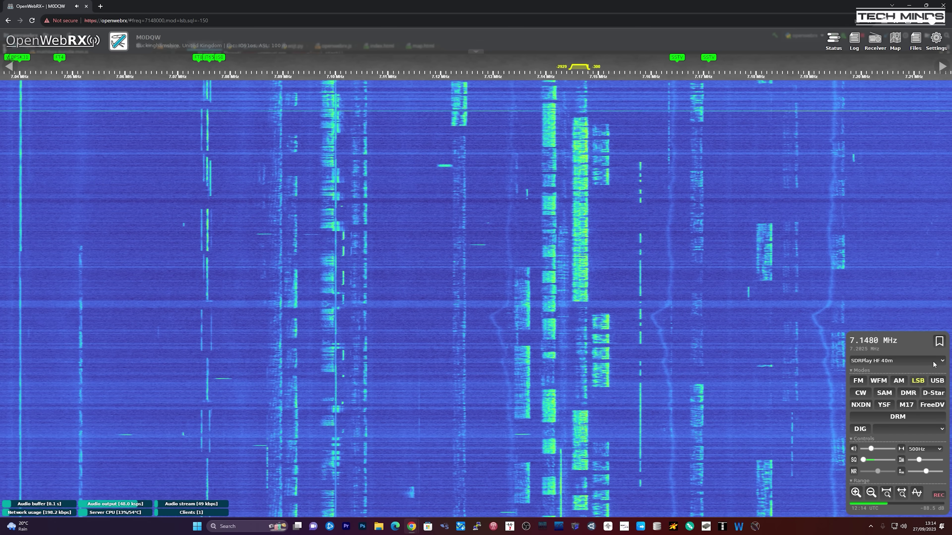
Open the receiver's profile dropdown to see the new SDRPlay VHF/UHF 2M and 70cm profiles.
click(914, 360)
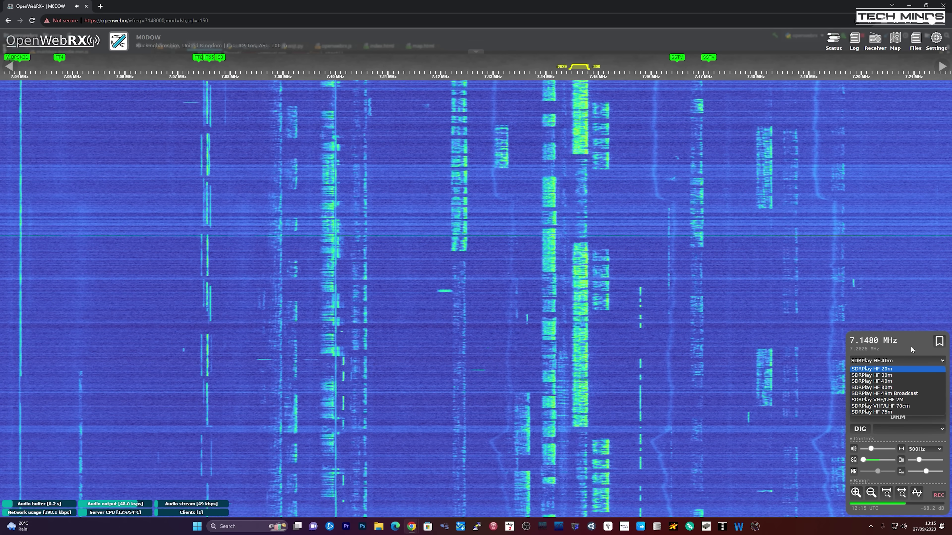
Close the profile list keeping 40m, and open the DIG digital modes dropdown.
click(911, 347)
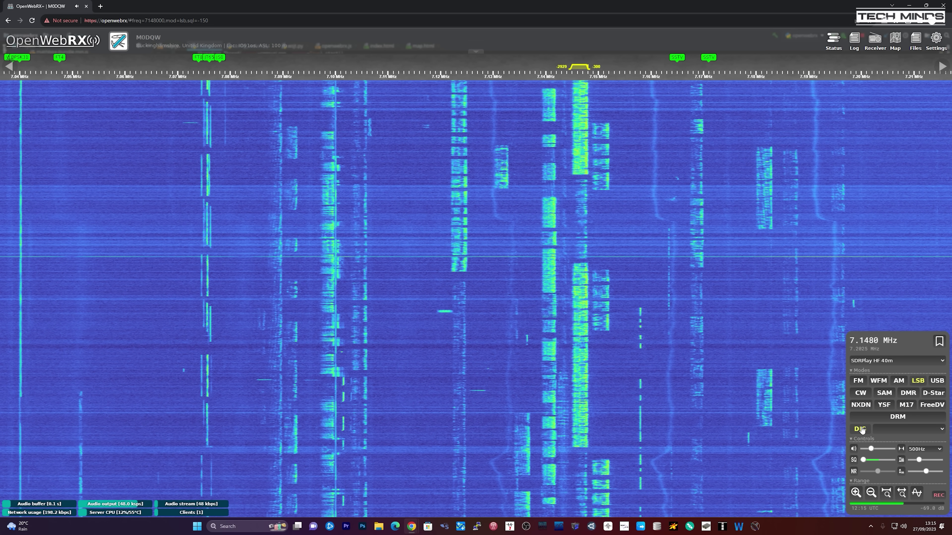
click(942, 429)
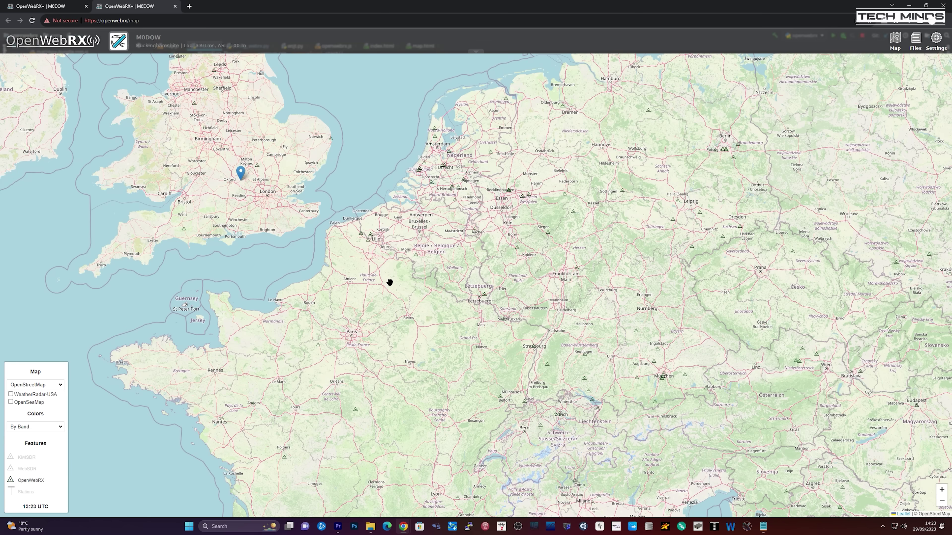
Pan the receiver map to the eastern US and open the Harrisburg-area receiver in a new tab.
scroll(391, 287, down, 3)
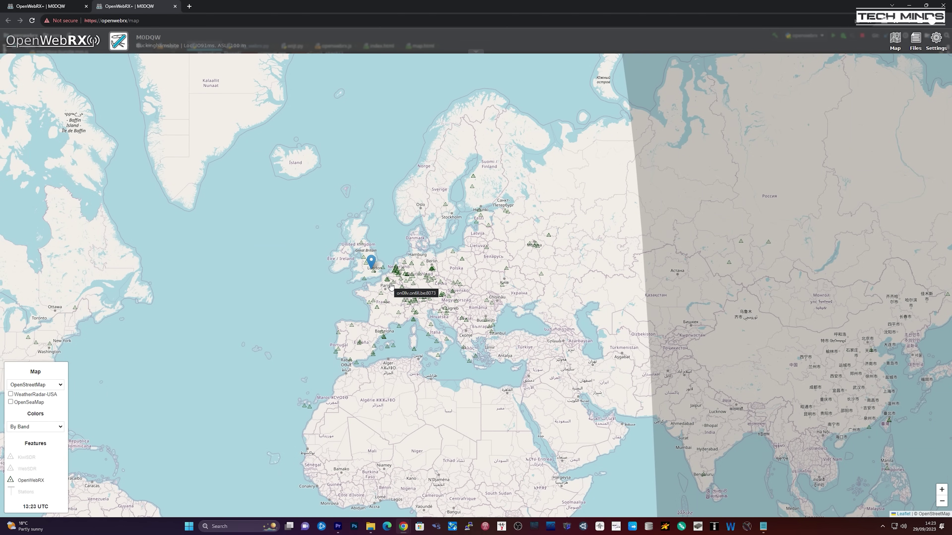
drag(391, 287, 673, 308)
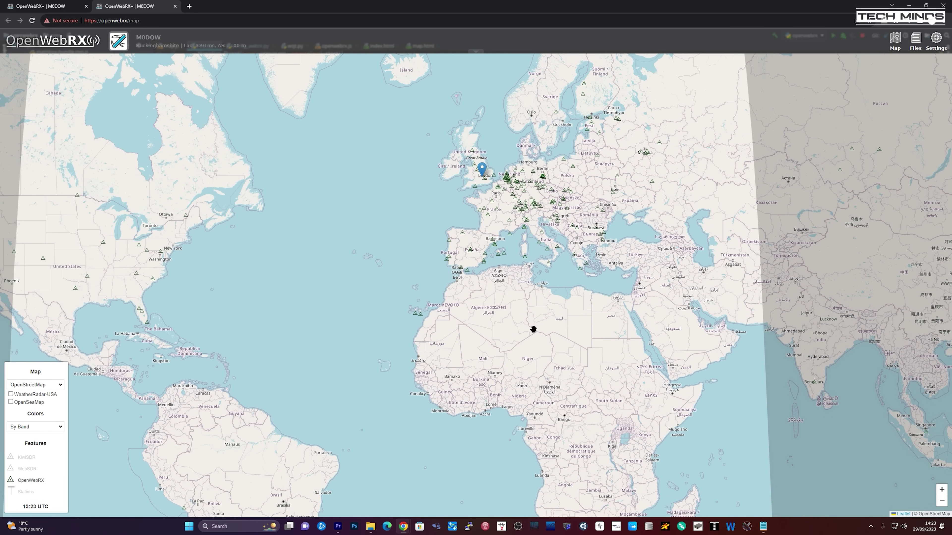
drag(521, 329, 612, 333)
drag(412, 319, 504, 328)
scroll(323, 270, up, 5)
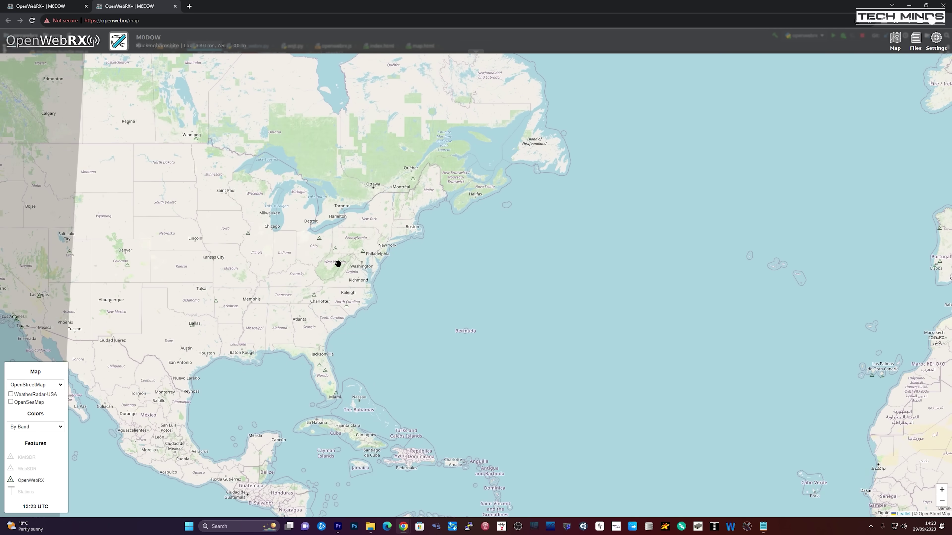
click(435, 219)
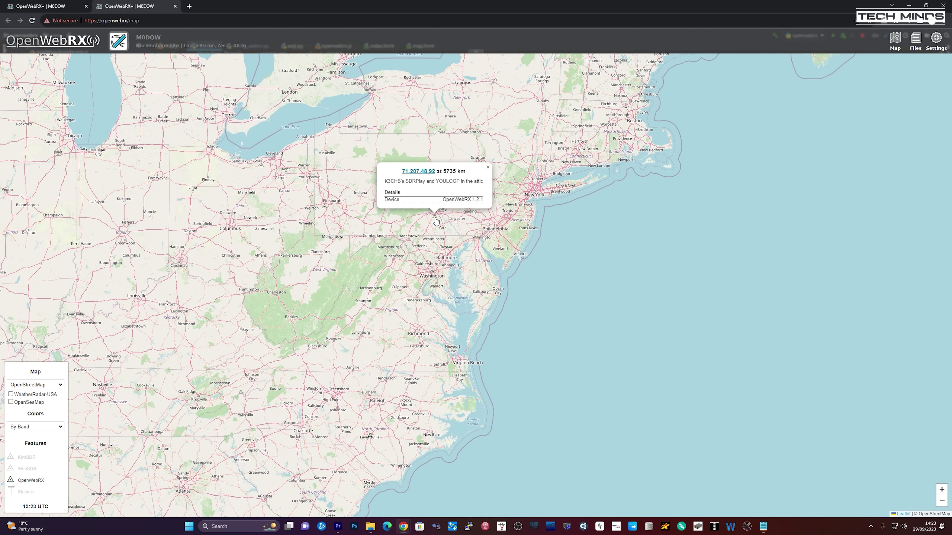
right_click(417, 174)
click(437, 180)
Start the Camp Hill receiver, lower its volume, and switch to the 20 Meters profile.
click(218, 7)
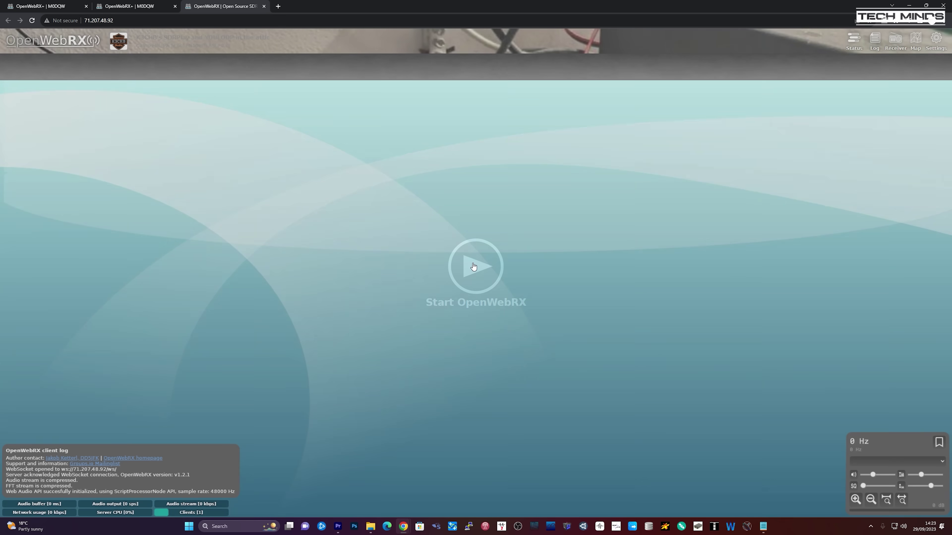
click(473, 267)
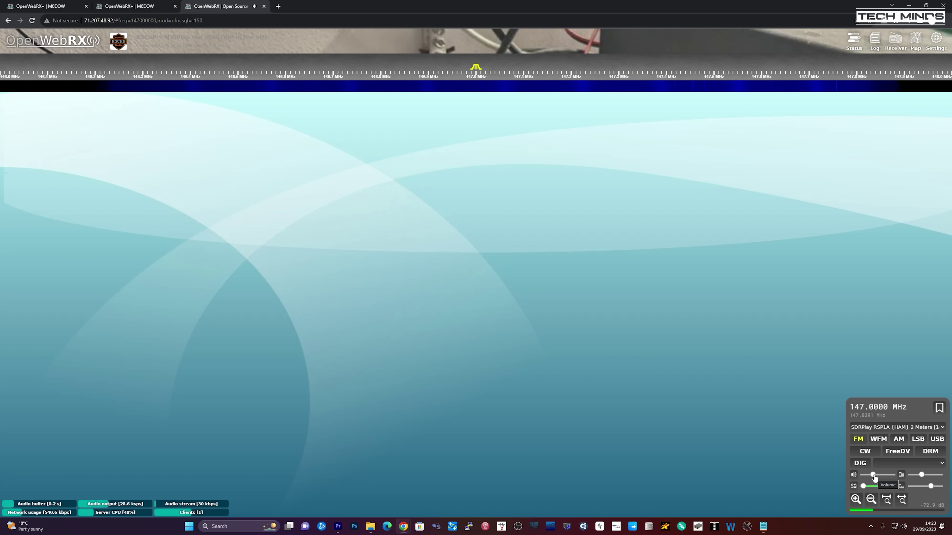
drag(874, 477, 872, 478)
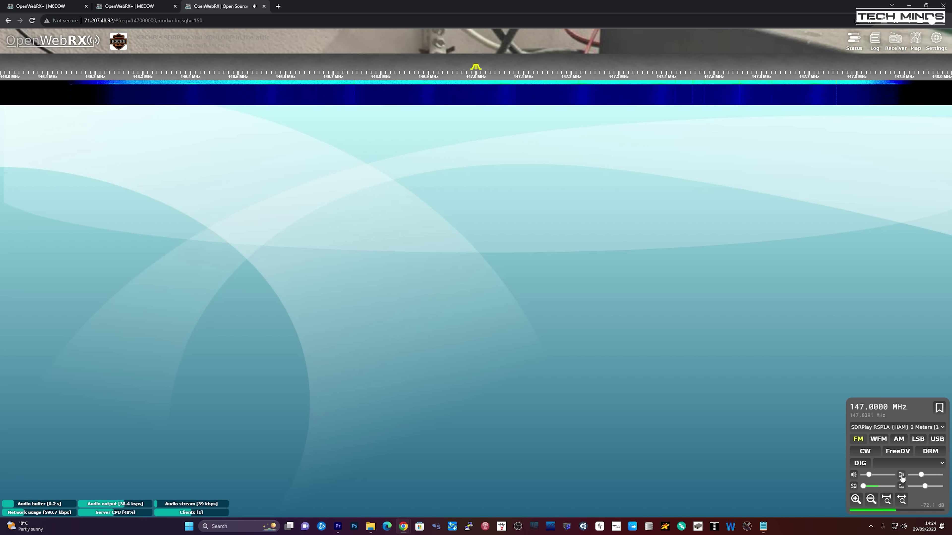
click(922, 427)
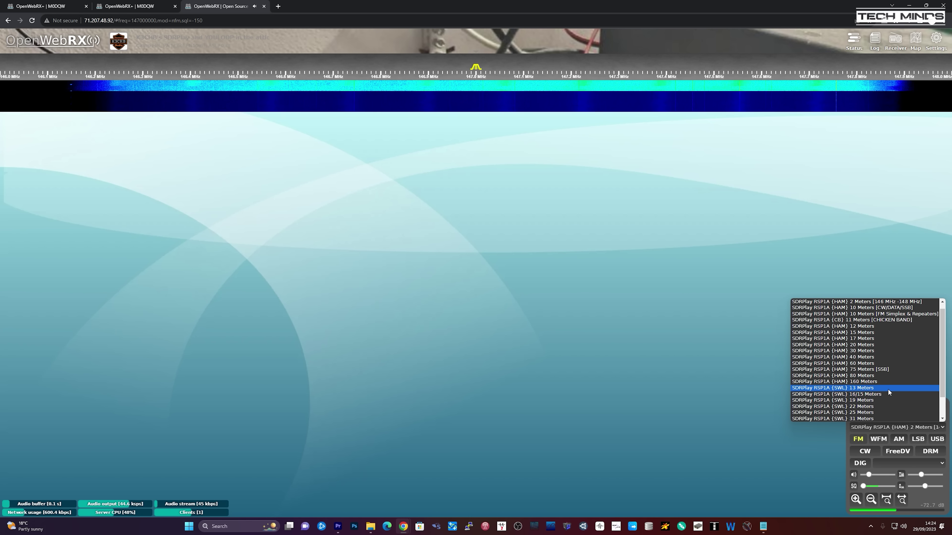
scroll(897, 379, down, 2)
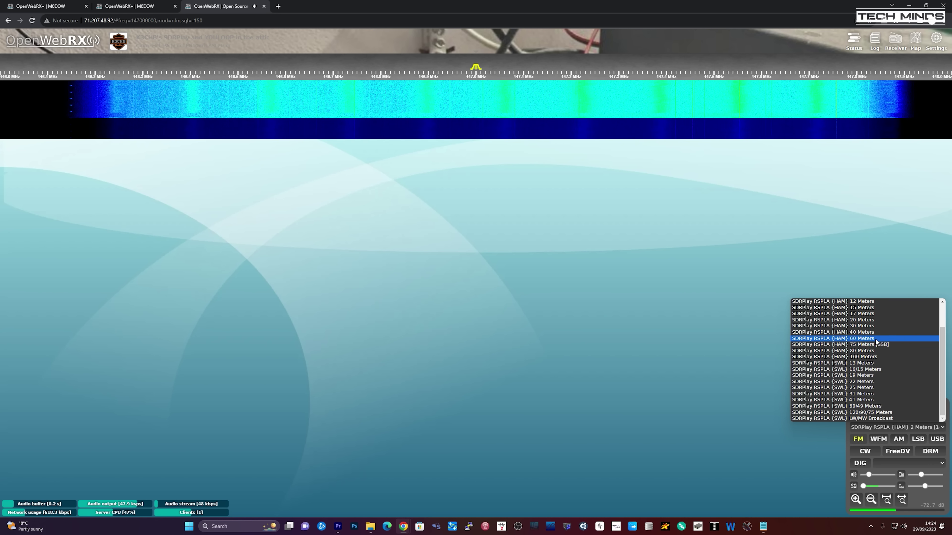
click(865, 321)
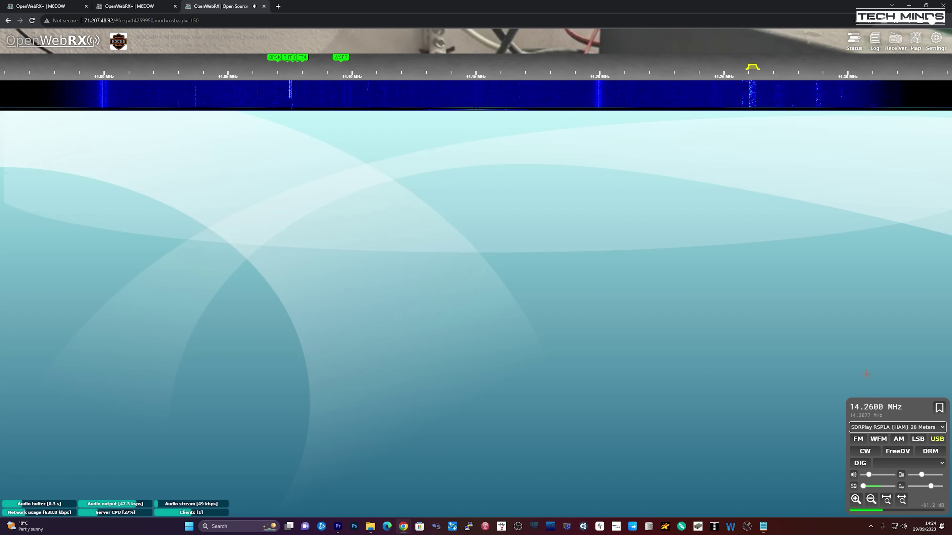
Zoom the waterfall in around the 14.2600 MHz USB signal on the 20 Meters profile.
scroll(867, 375, up, 2)
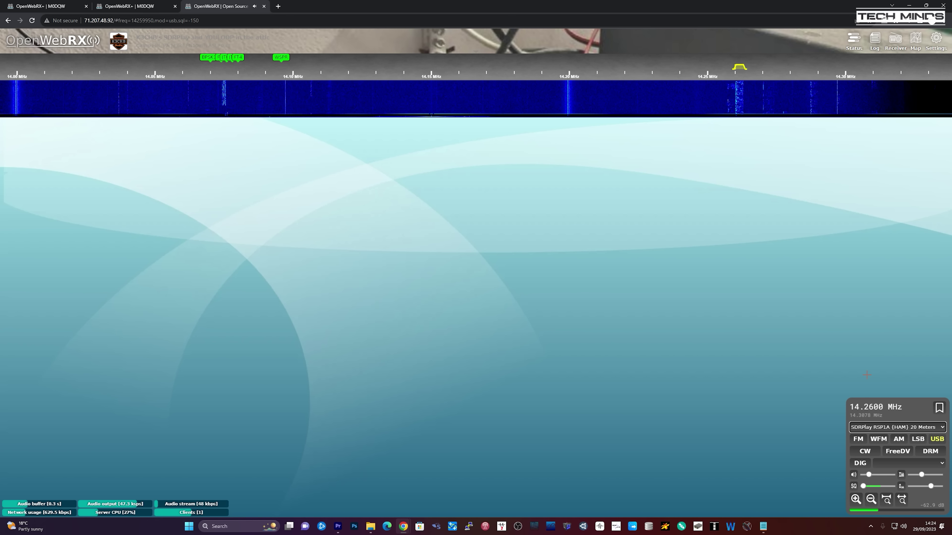
scroll(867, 375, up, 2)
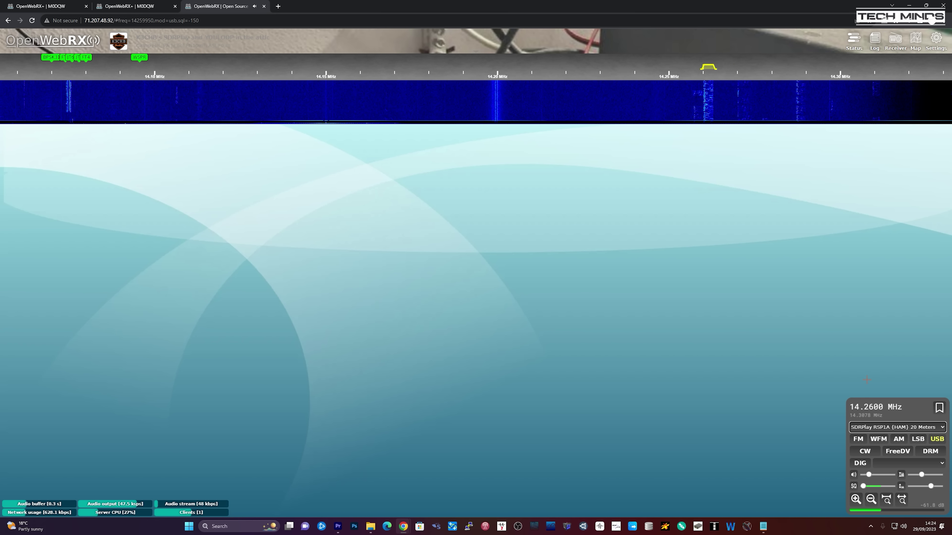